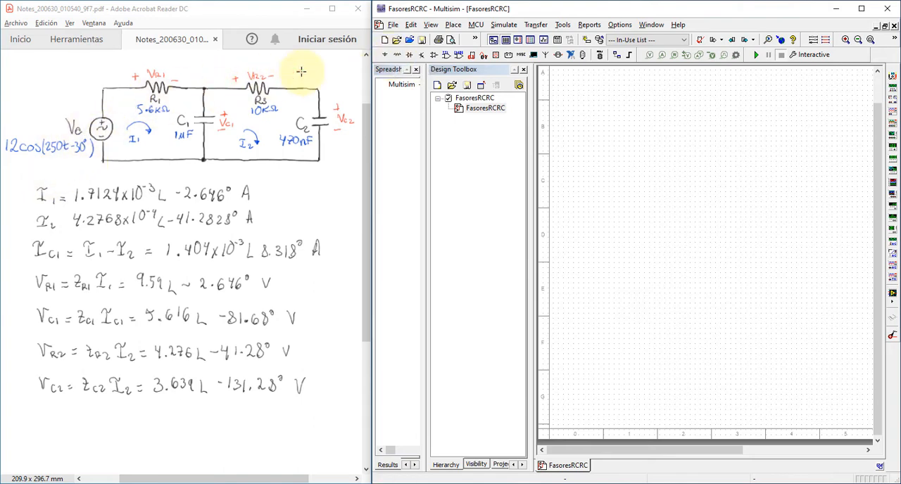
- Place an AC_VOLTAGE signal voltage source in the empty schematic
click(384, 56)
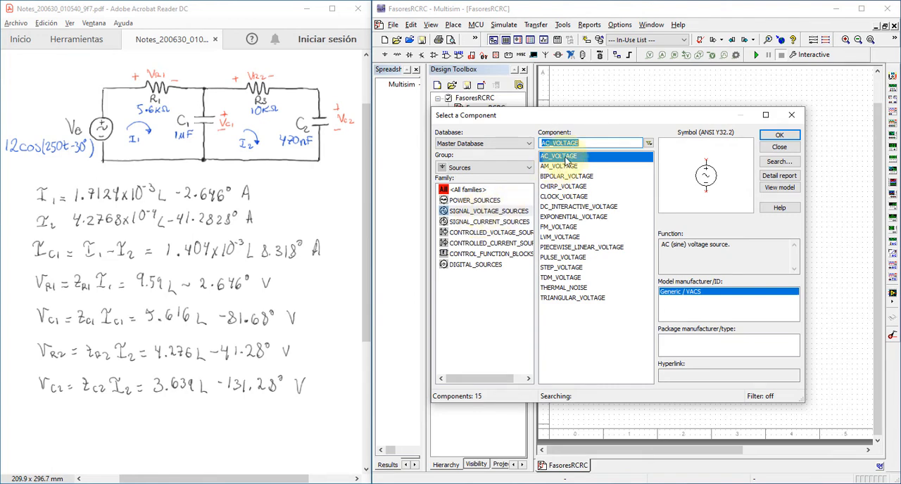
click(780, 135)
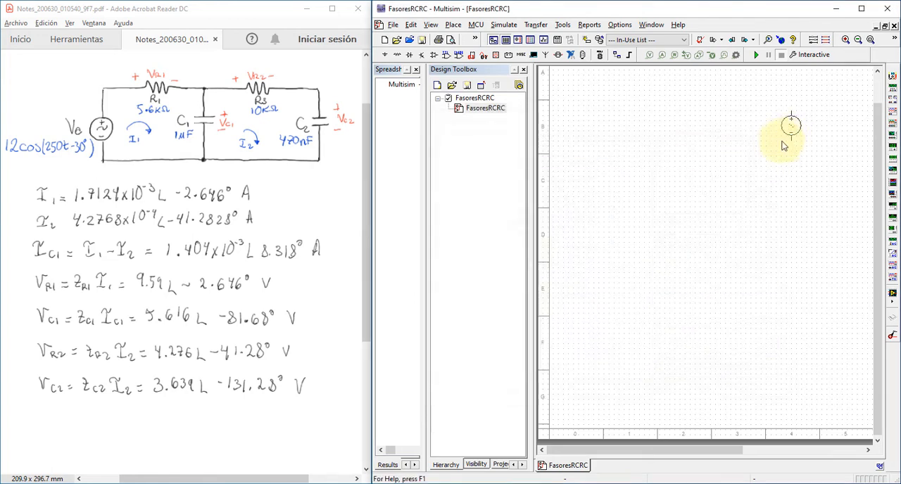
click(641, 211)
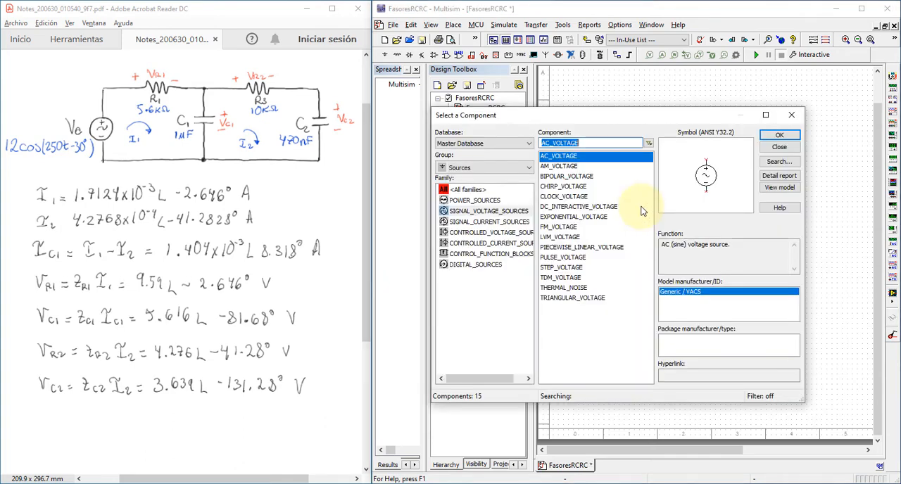
- Place two 1 kΩ resistors from the Basic group in a row above and beside the voltage source
click(472, 171)
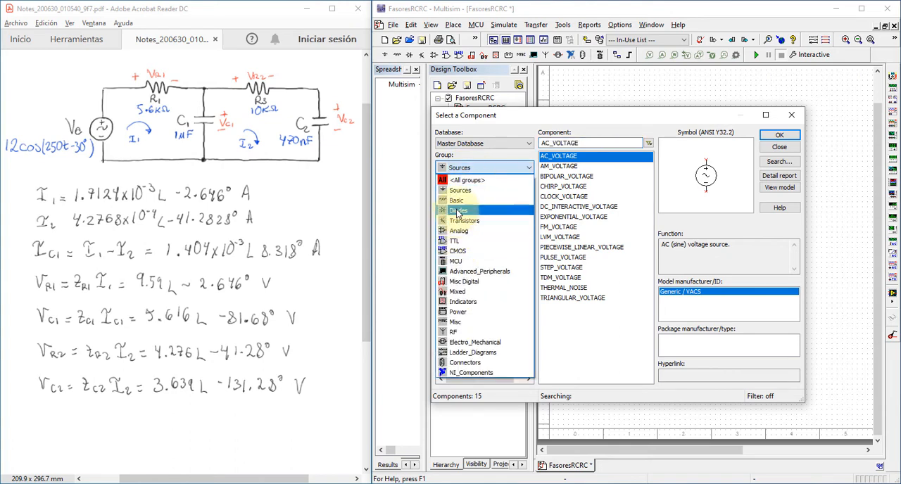
click(458, 202)
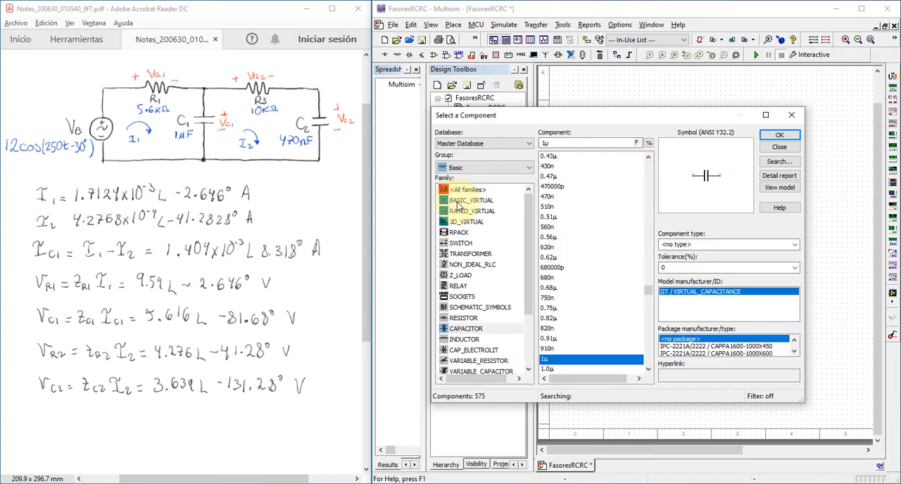
click(463, 318)
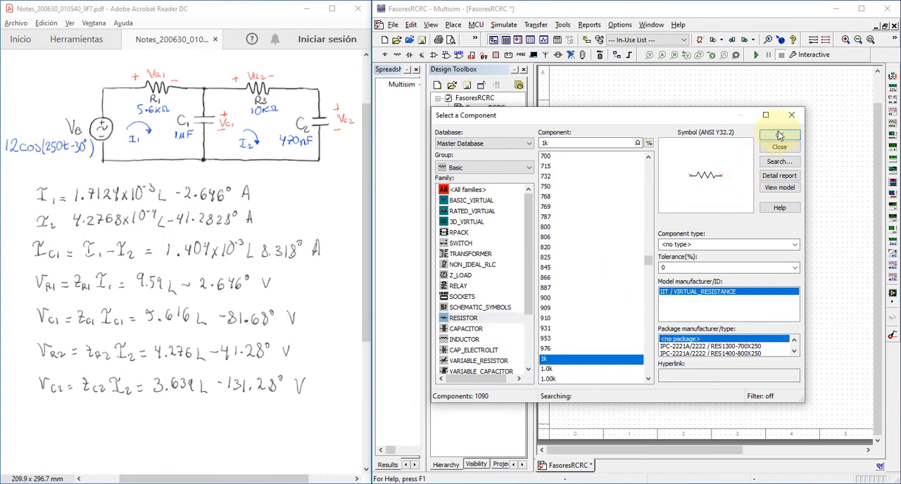
click(777, 135)
click(697, 155)
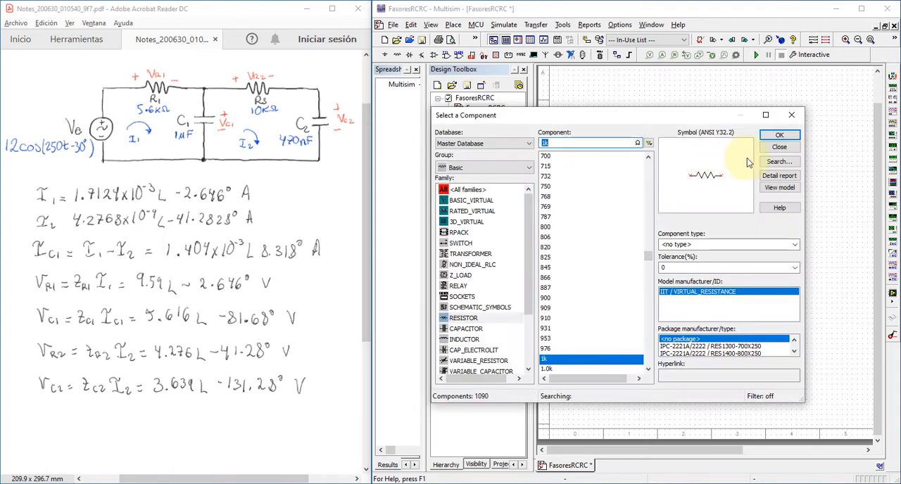
click(777, 135)
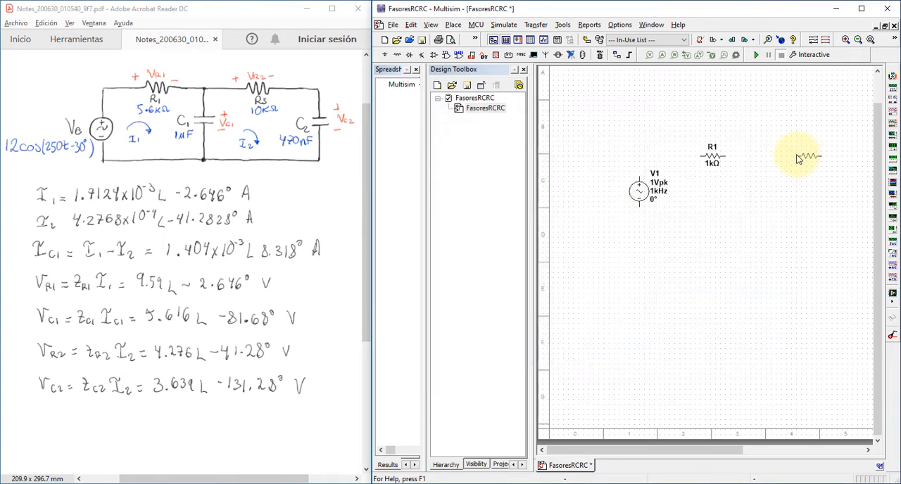
click(797, 159)
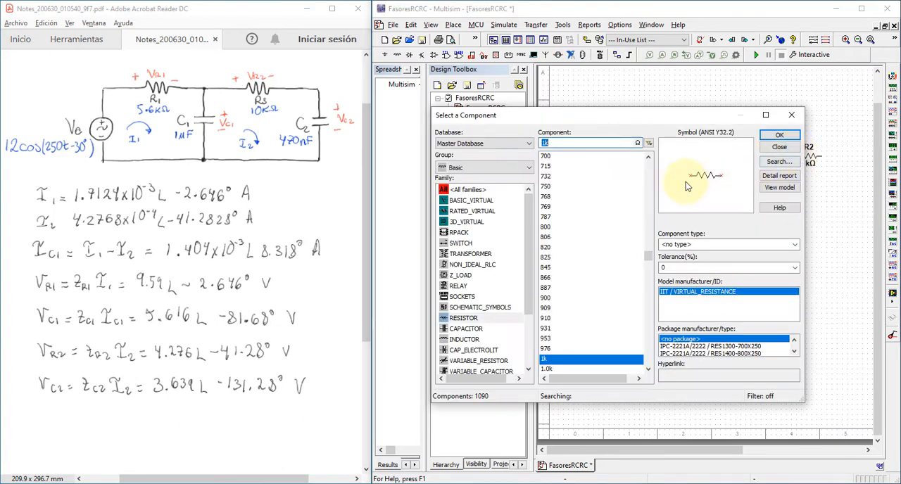
- Place two 1 µF capacitors, one below and between the resistors and one beyond the second resistor
click(466, 329)
key(Return)
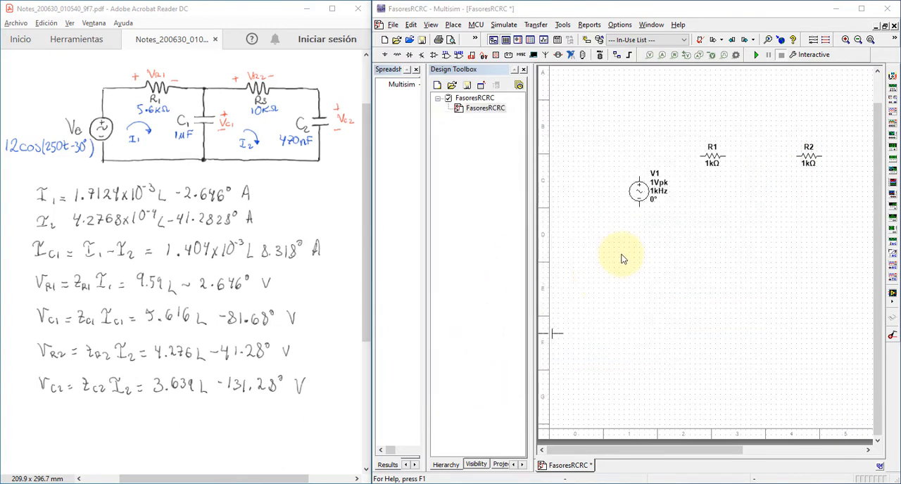
click(752, 207)
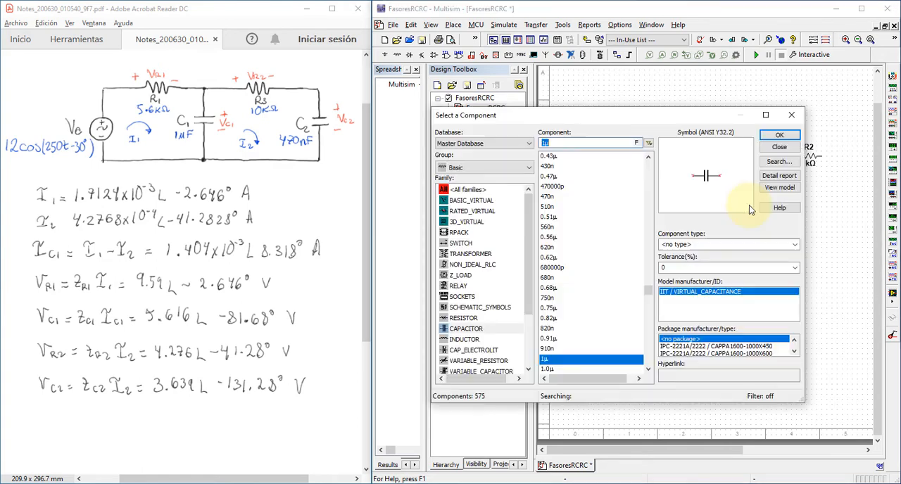
key(Return)
click(853, 207)
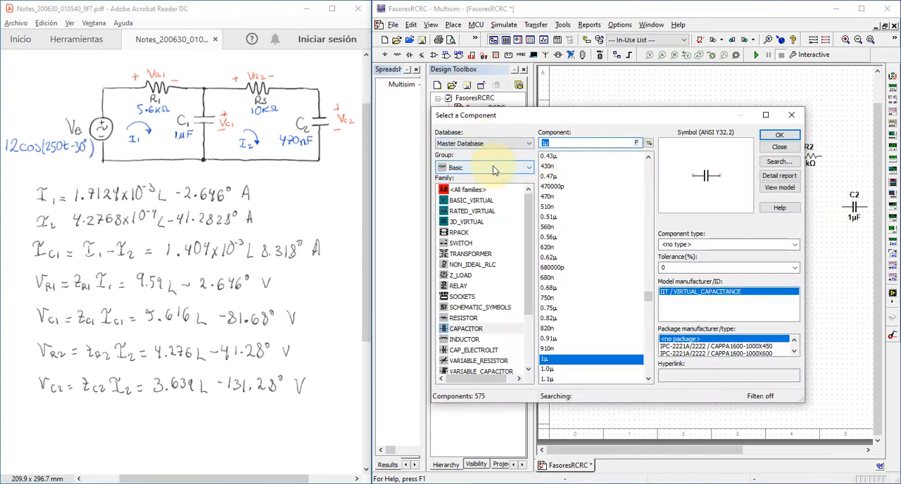
- Place a ground symbol from the power sources family below capacitor C1
click(493, 169)
click(481, 186)
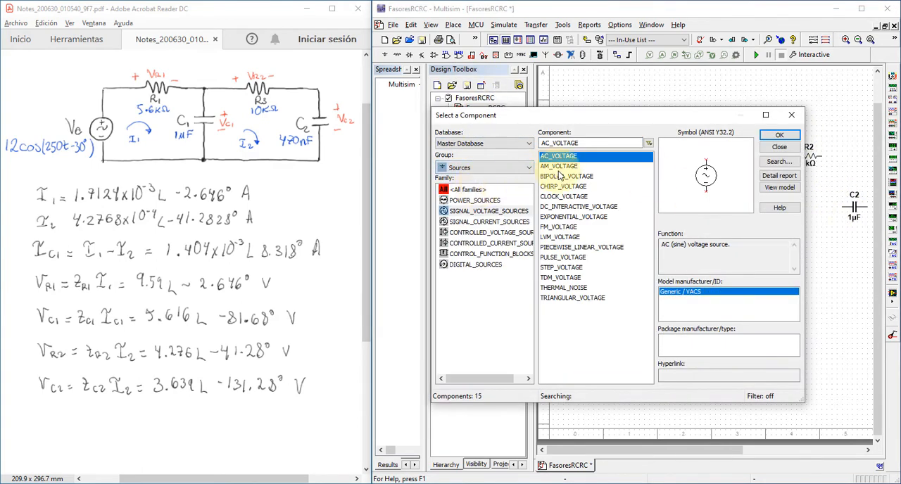
click(484, 201)
click(779, 134)
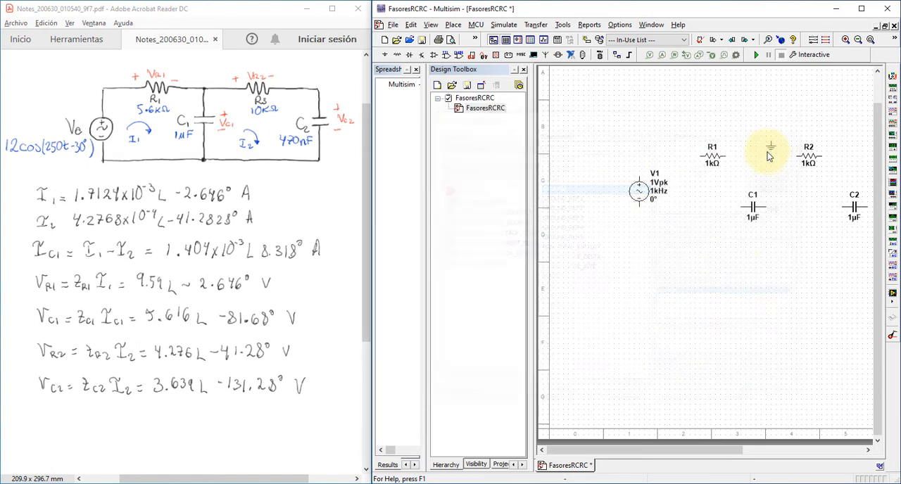
click(749, 266)
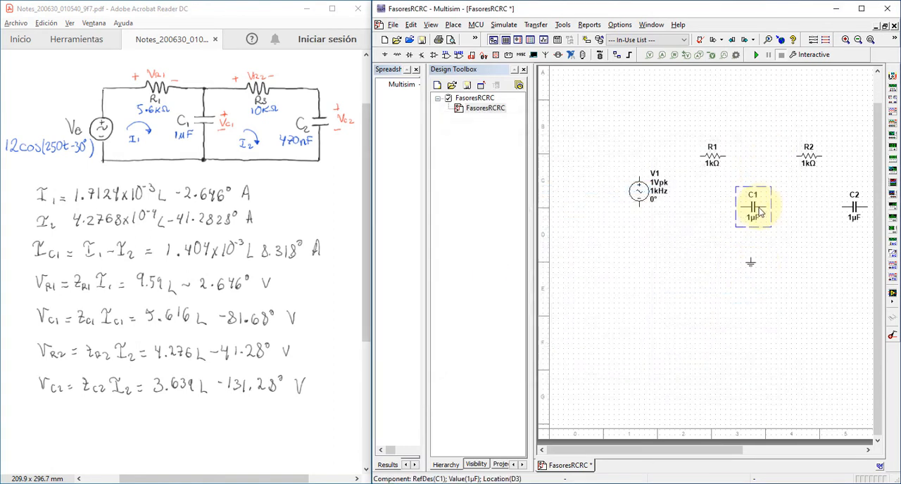
- Rotate capacitors C1 and C2 by 90° so that both stand vertically
key(ctrl+r)
click(853, 209)
key(ctrl+r)
click(759, 152)
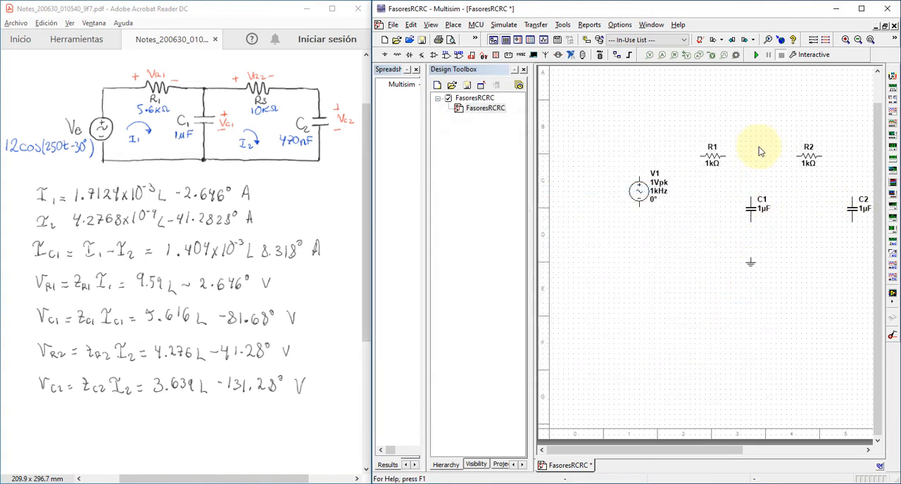
- Set the resistance of R1 to 5.6k and of R2 to 10k
double_click(712, 157)
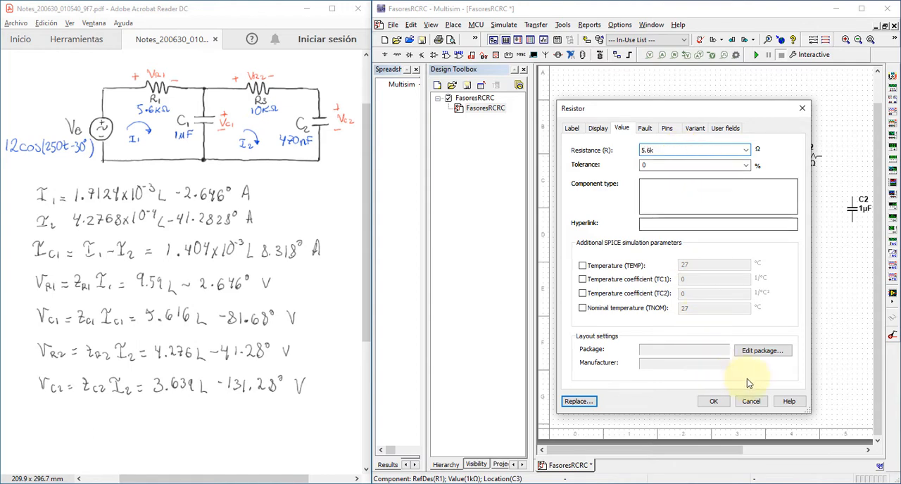
click(714, 401)
double_click(816, 161)
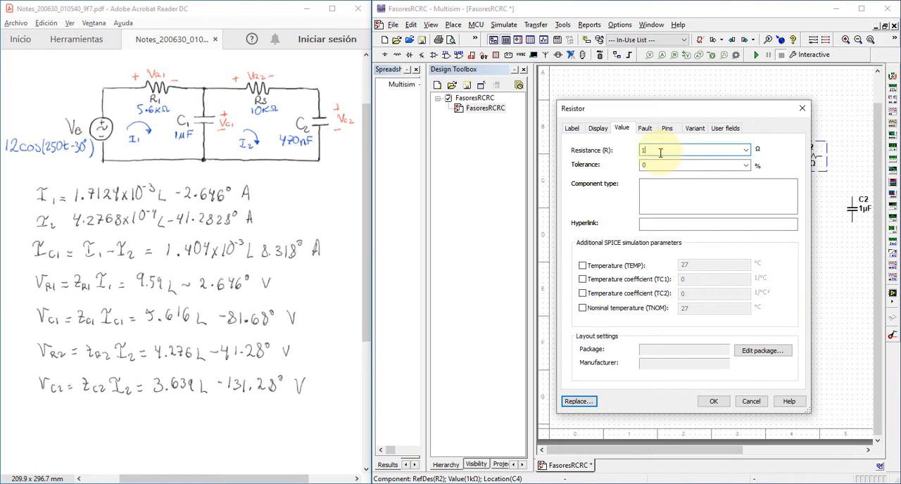
text(10k)
key(Return)
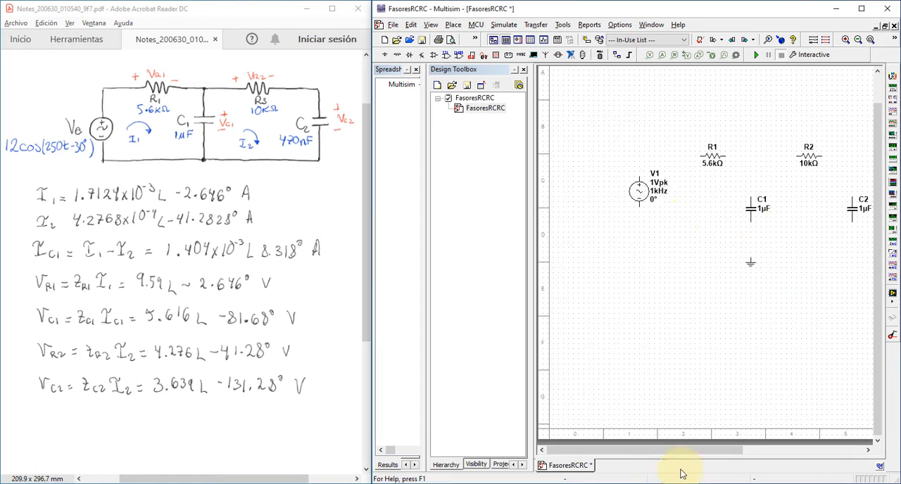
- Set the capacitance of C2 to 470n
drag(691, 451, 711, 456)
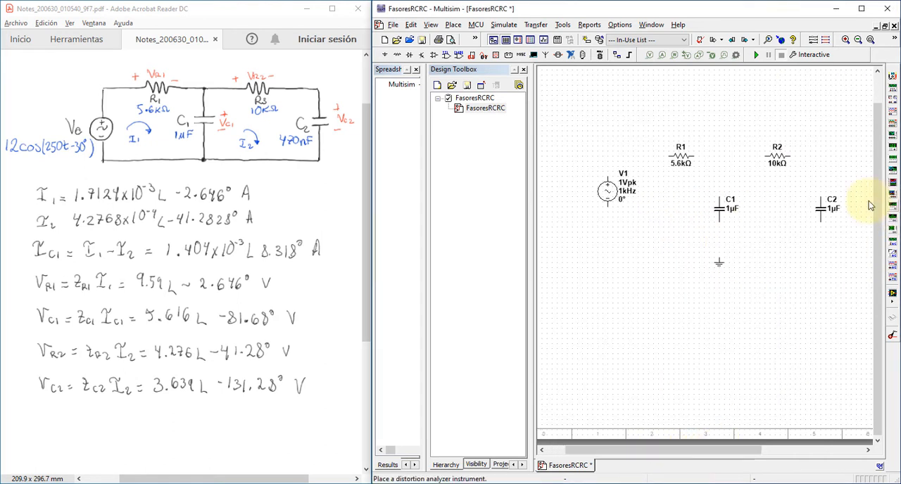
double_click(821, 213)
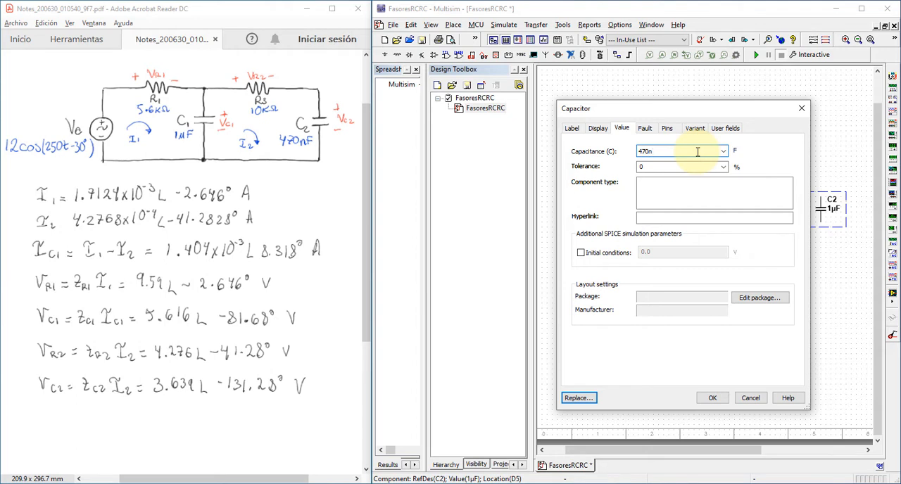
key(Return)
- Set the peak voltage of source V1 to 12 V
click(606, 195)
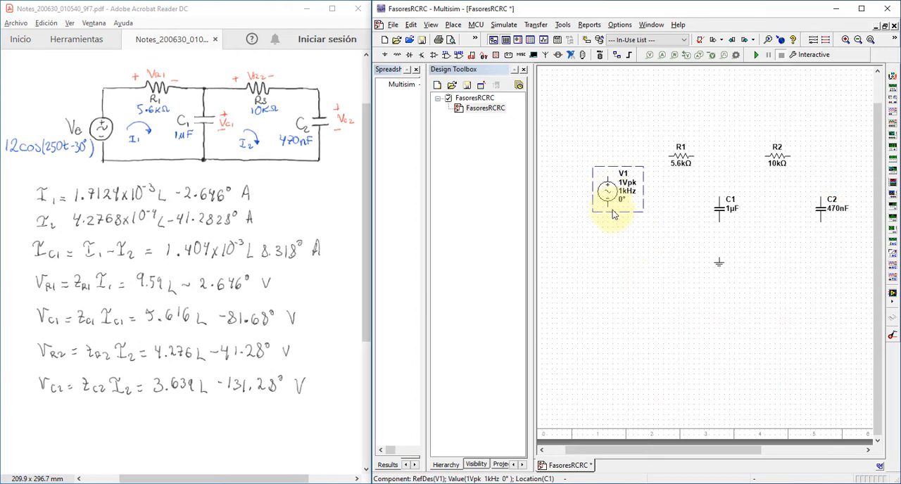
drag(608, 192, 607, 202)
double_click(607, 201)
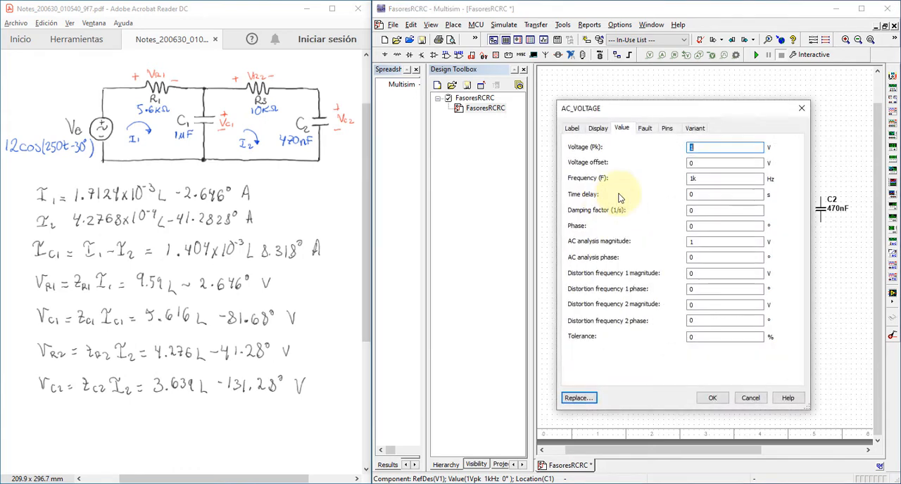
double_click(691, 148)
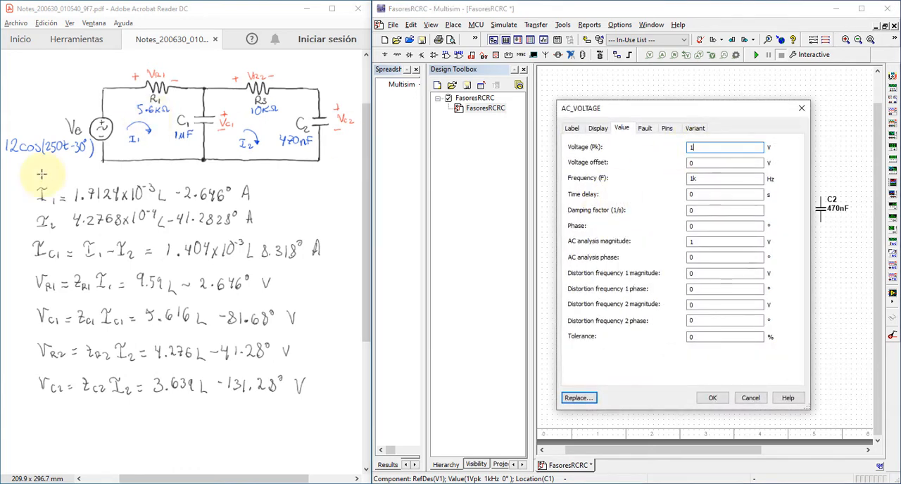
text(2)
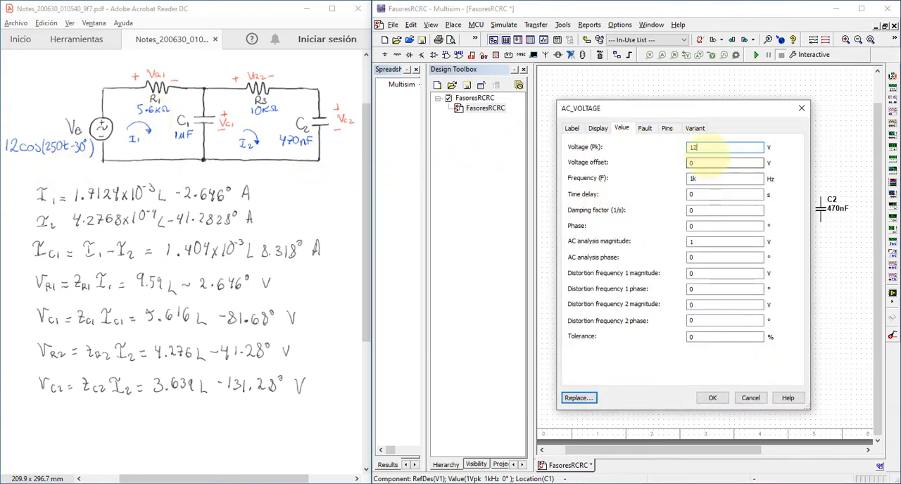
- Switch to the calculator and compute the source frequency as 250 ÷ (2 × π)
click(704, 178)
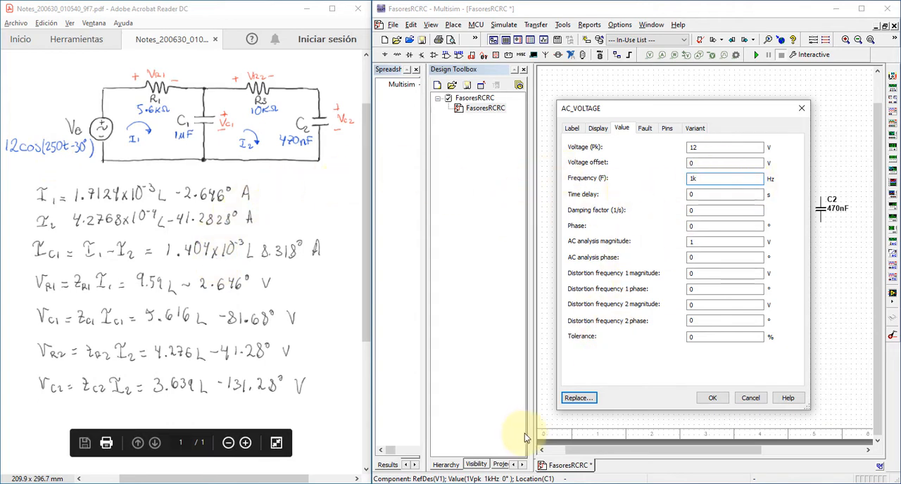
click(505, 483)
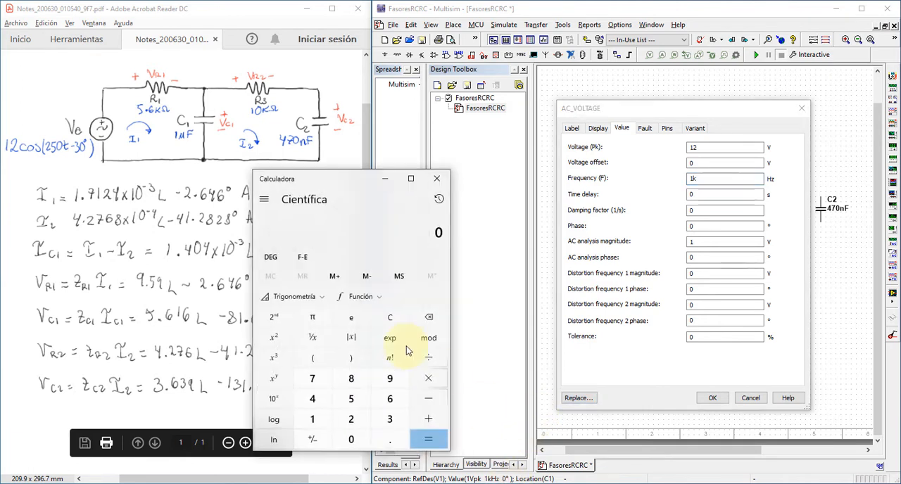
click(345, 425)
click(350, 399)
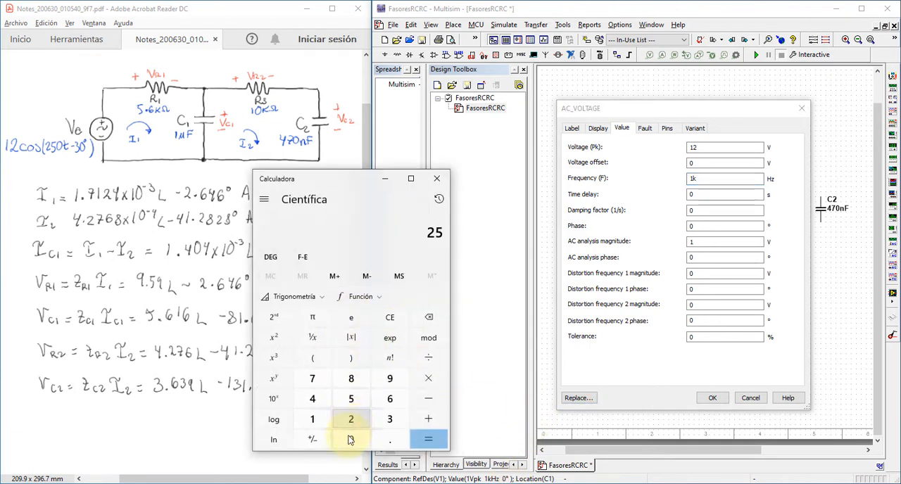
click(349, 439)
click(427, 358)
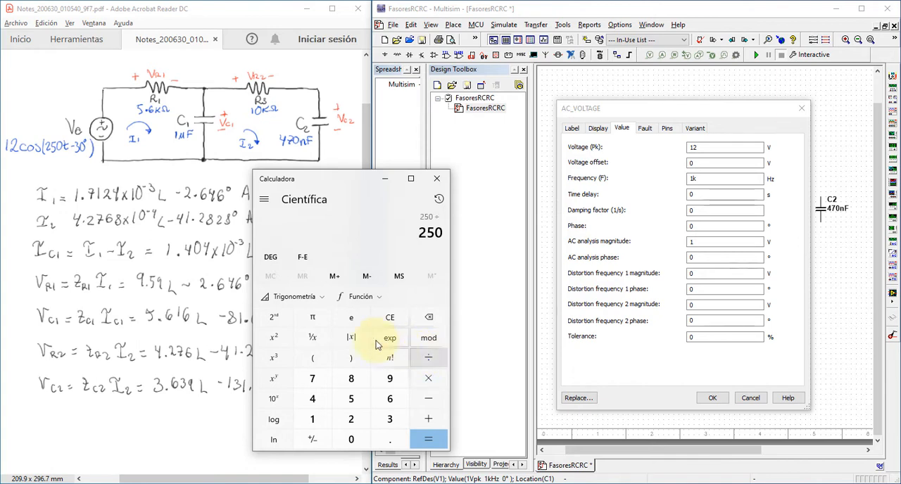
click(326, 364)
click(351, 419)
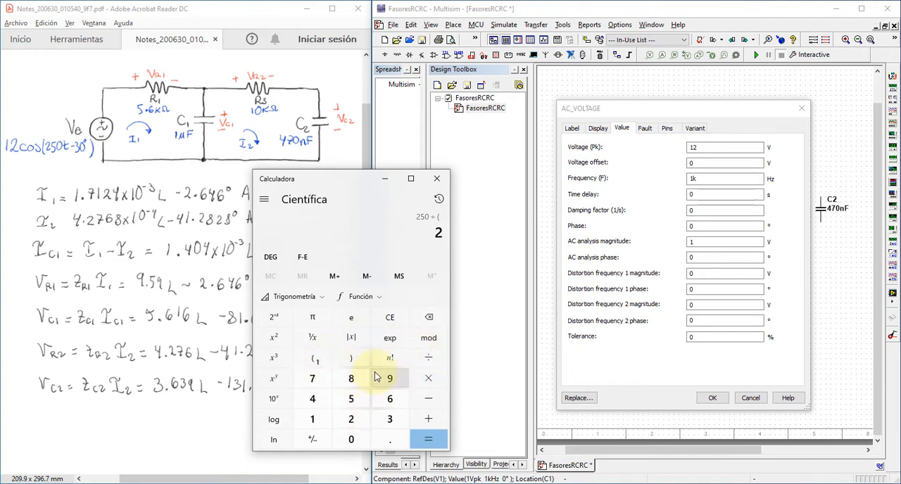
click(422, 380)
click(311, 319)
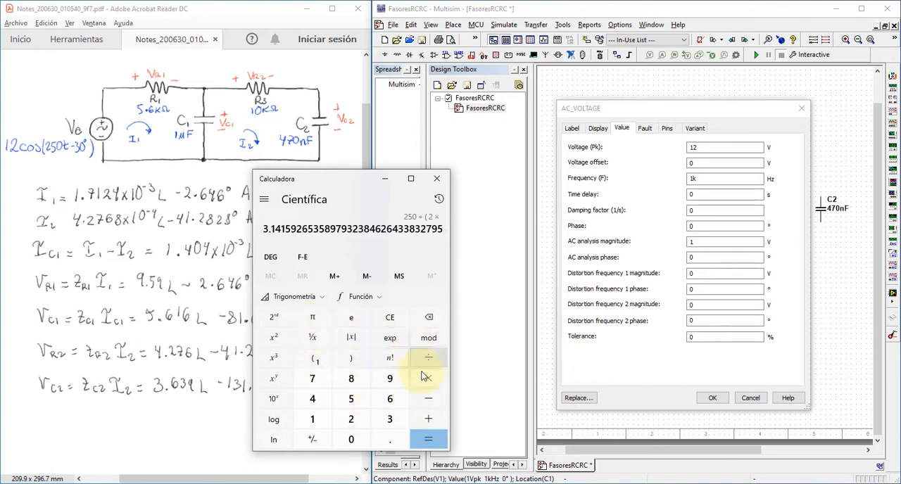
click(354, 361)
click(427, 438)
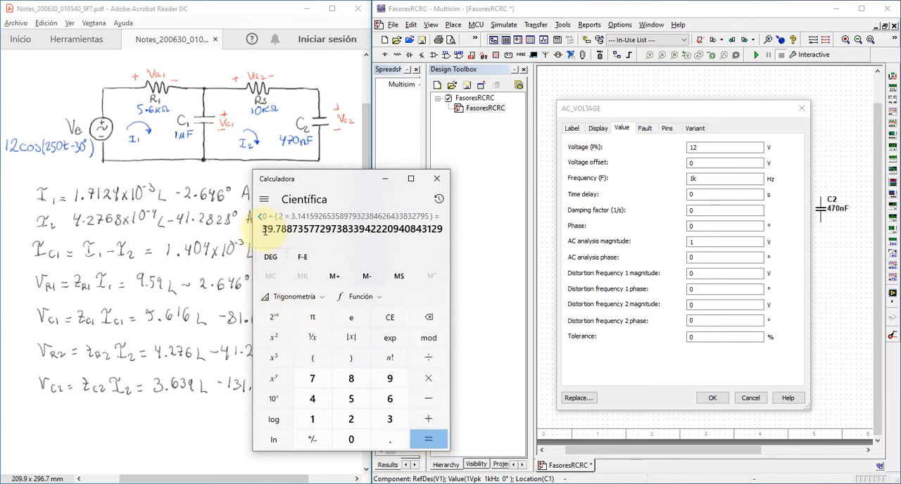
- Close the calculator and set the frequency of source V1 to 39.7887 Hz
drag(264, 231, 298, 231)
click(436, 179)
drag(714, 179, 691, 178)
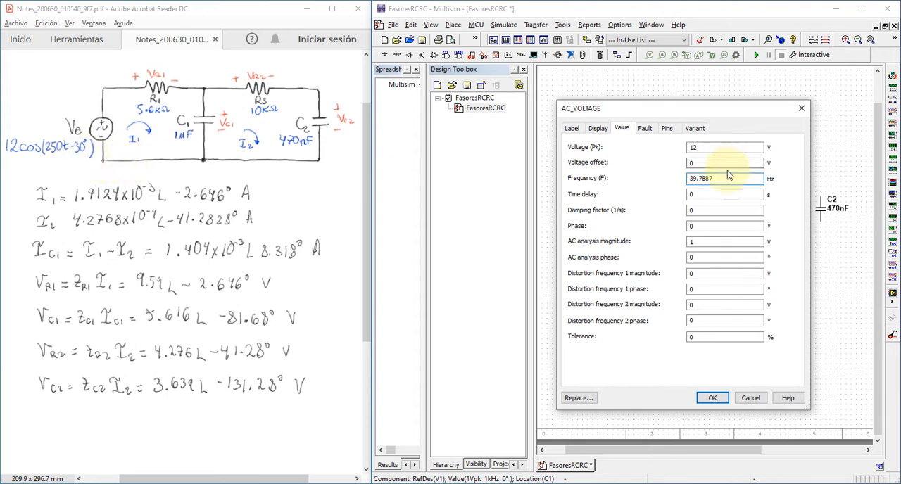
- Set V1's phase to -30°, its AC analysis magnitude to 12 V and its AC analysis phase to -30°
click(749, 225)
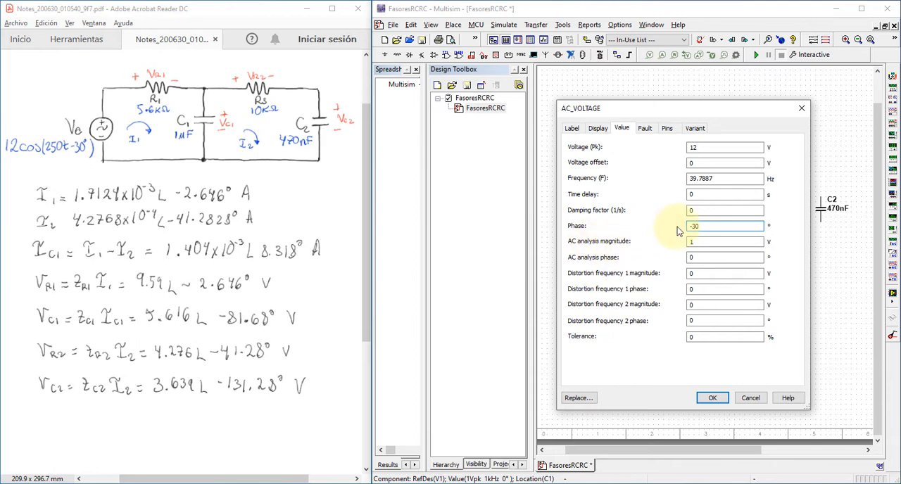
click(712, 243)
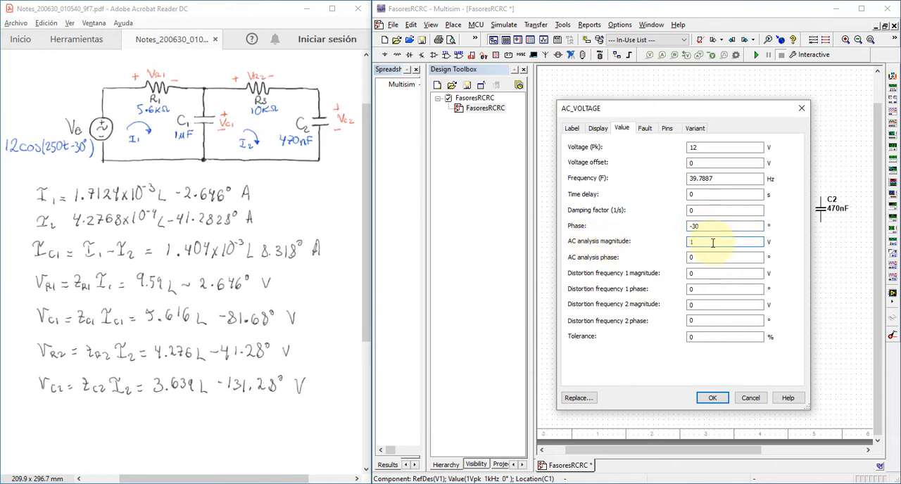
key(BackSpace)
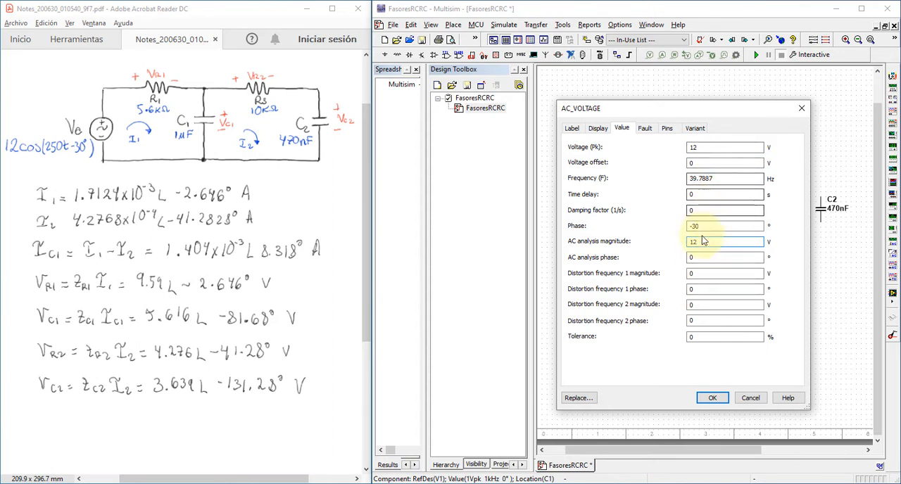
double_click(689, 256)
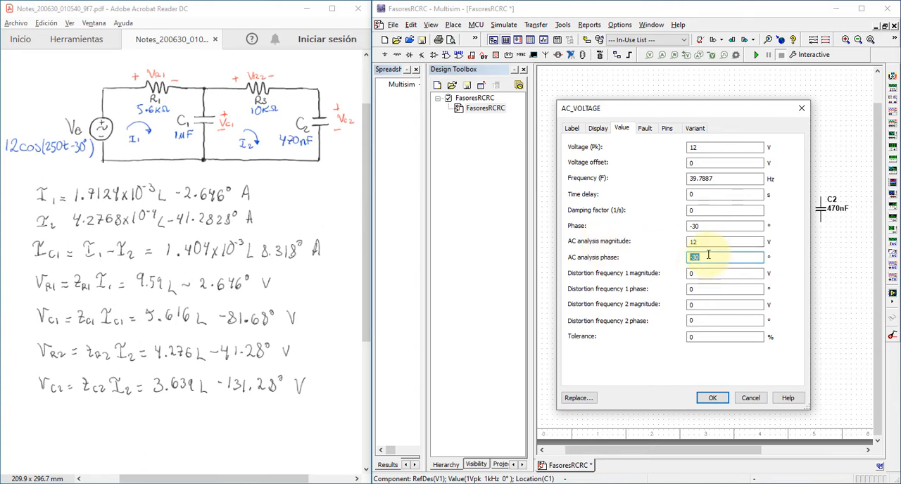
click(712, 398)
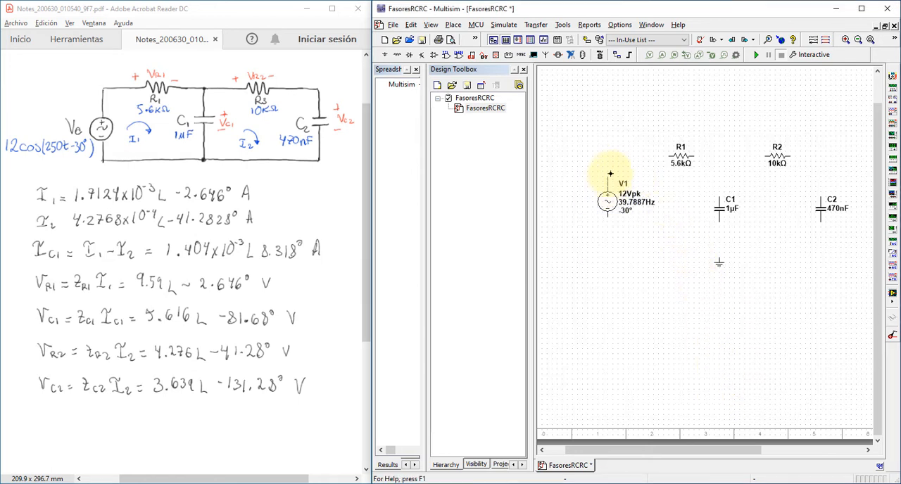
- Wire V1 through R1 to the upper end of C1, and from that node through R2 to the upper end of C2
click(668, 154)
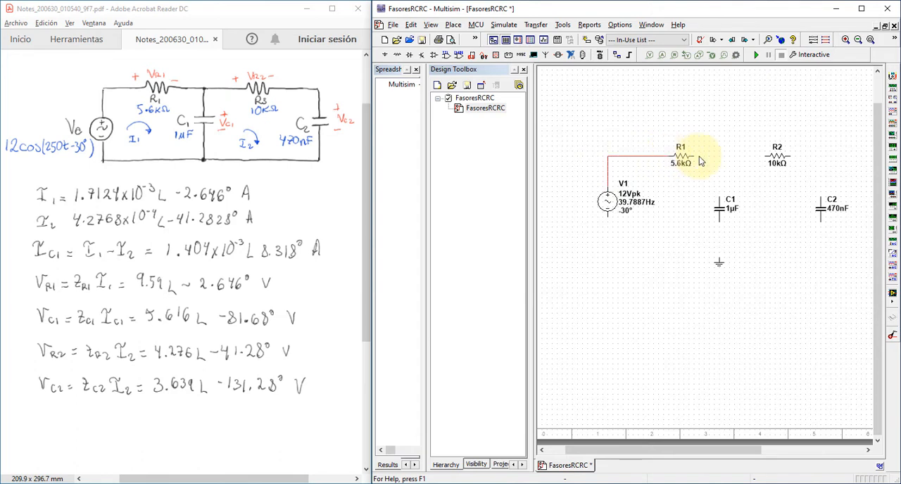
click(693, 156)
click(718, 196)
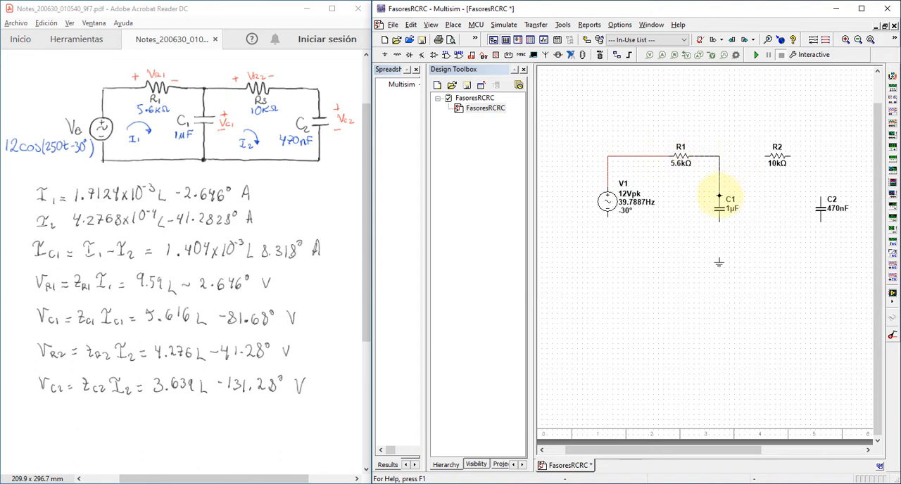
click(765, 155)
click(719, 156)
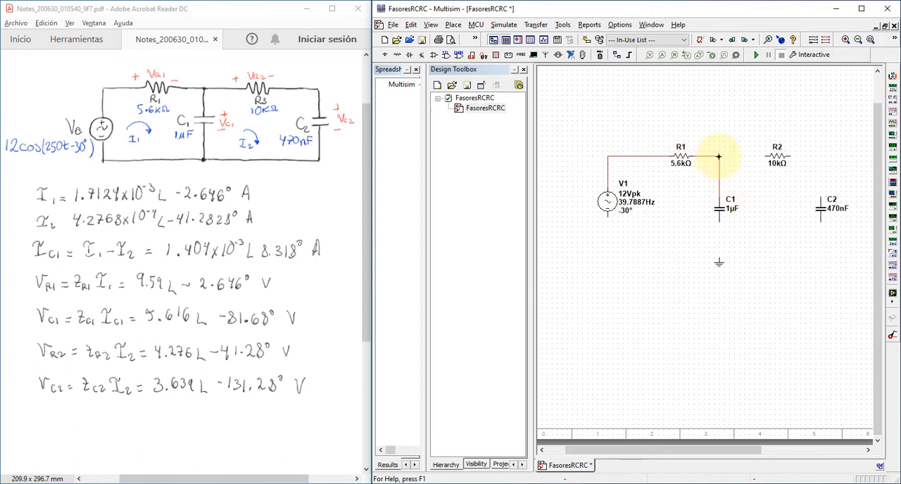
click(790, 156)
click(820, 197)
- Wire the lower ends of C2, C1 and V1 to ground and save the design
click(820, 222)
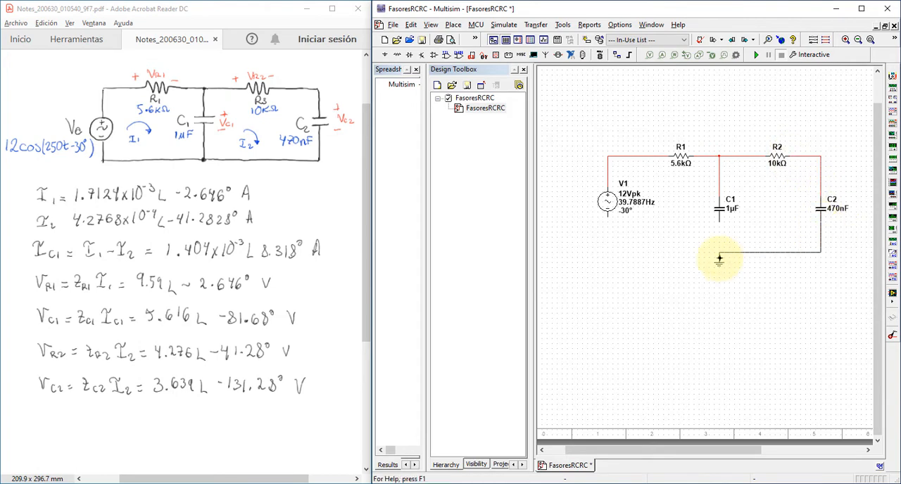
click(719, 258)
click(718, 222)
click(718, 252)
click(607, 216)
click(719, 252)
scroll(610, 394, up, 1)
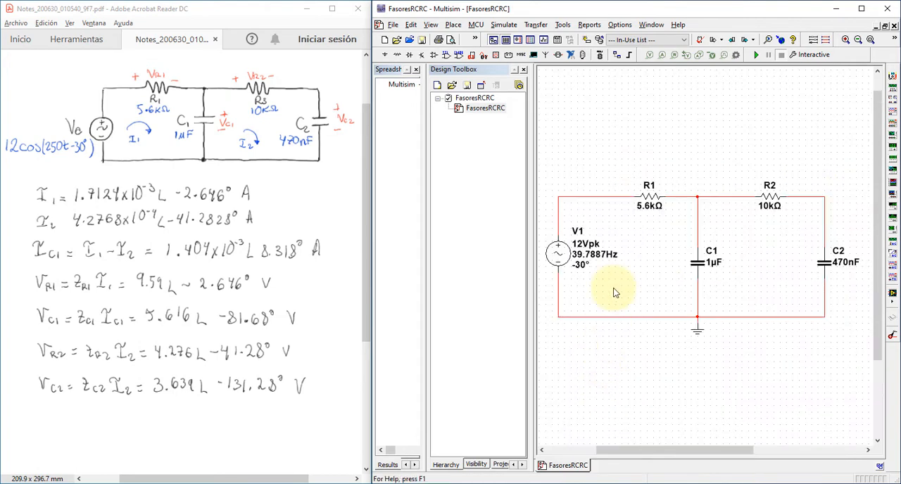
key(ctrl+s)
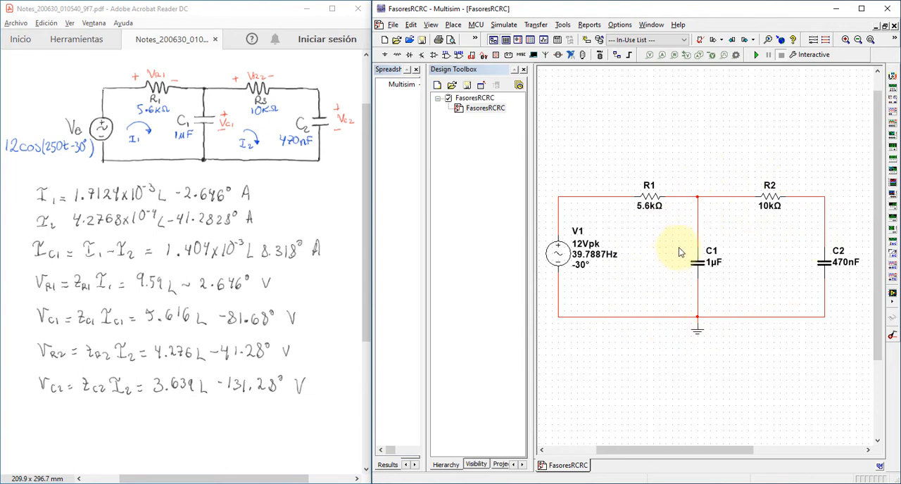
- Show the net name on the wire between V1 and R1
click(607, 197)
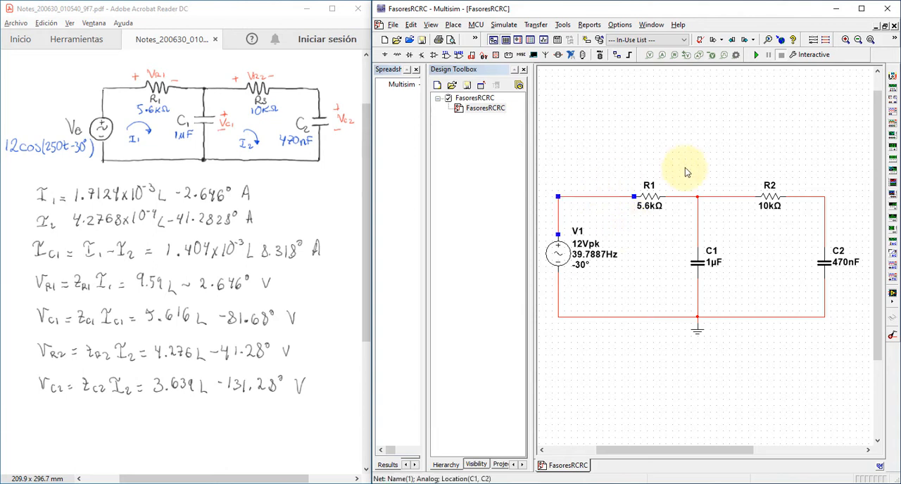
click(592, 196)
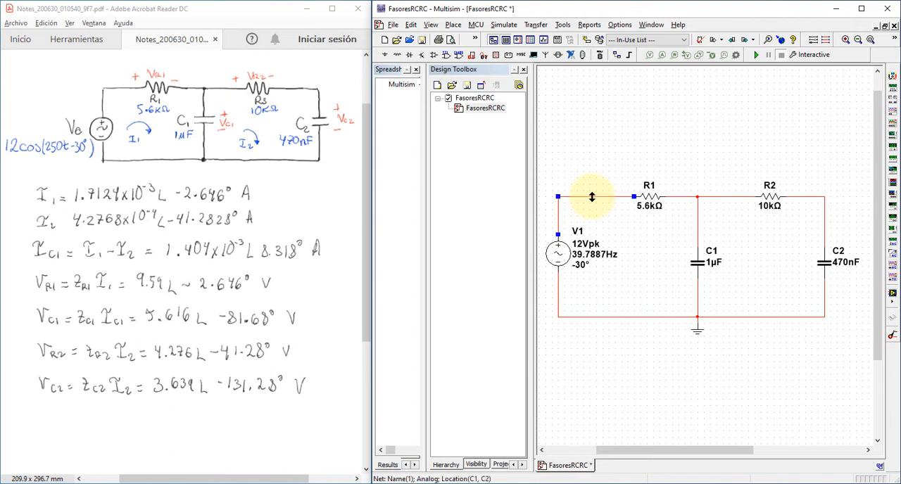
right_click(591, 197)
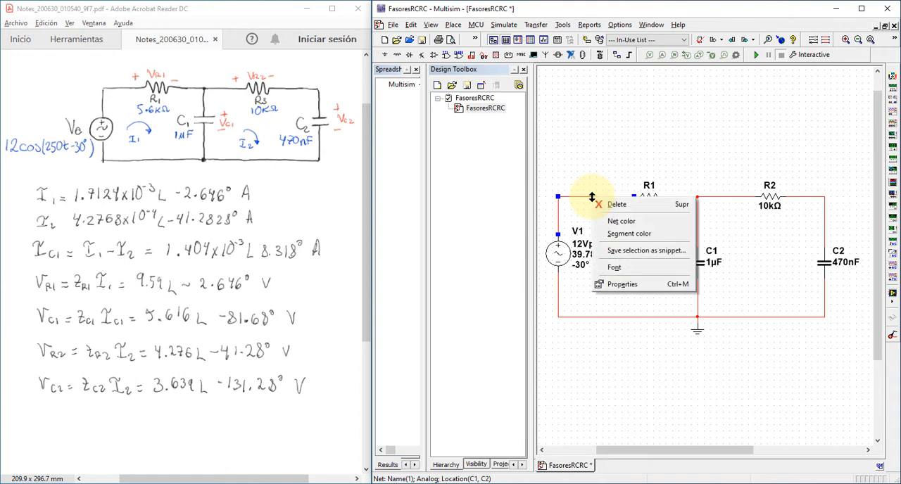
click(623, 285)
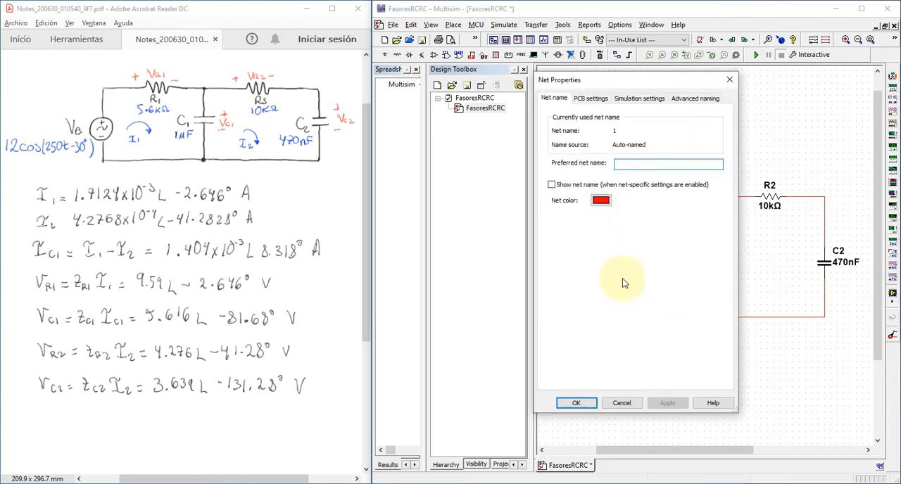
click(557, 185)
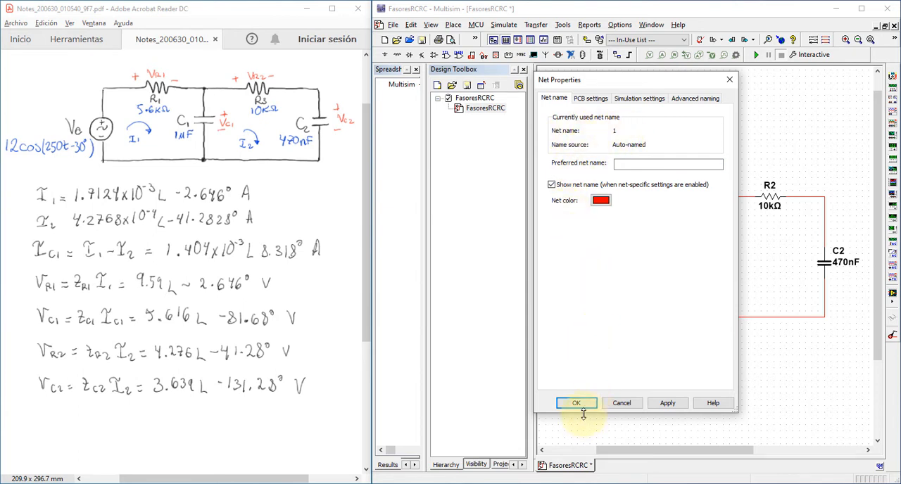
click(551, 185)
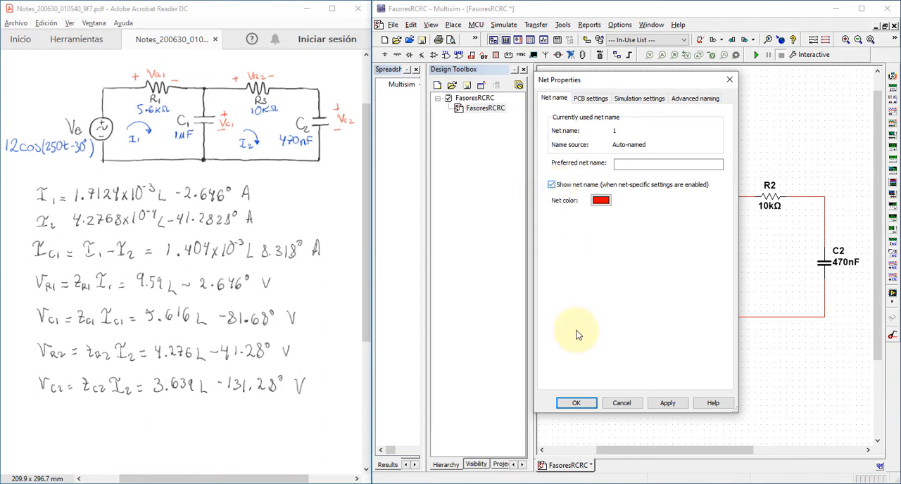
click(575, 403)
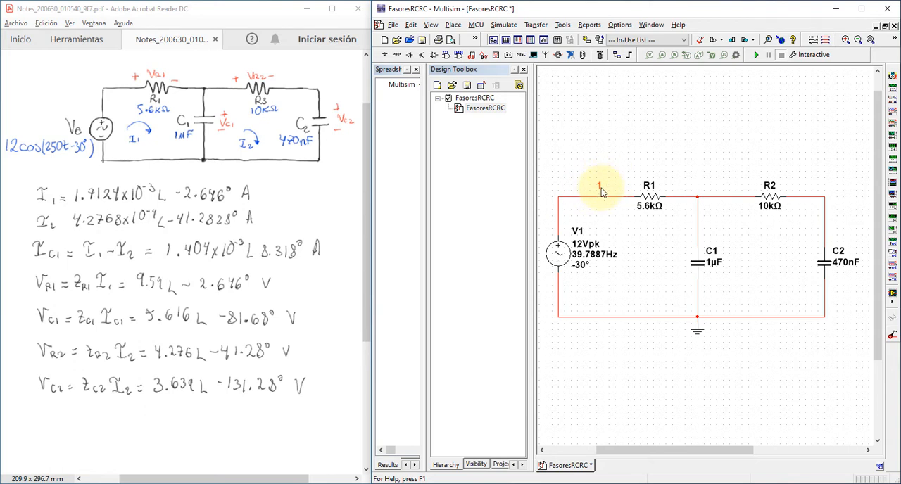
- Show the net name on the node joining R1, C1 and R2
right_click(714, 198)
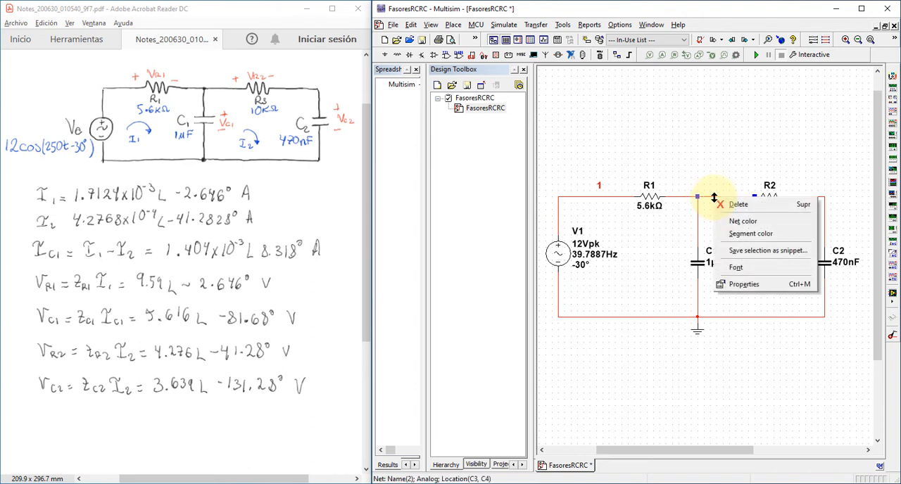
click(748, 285)
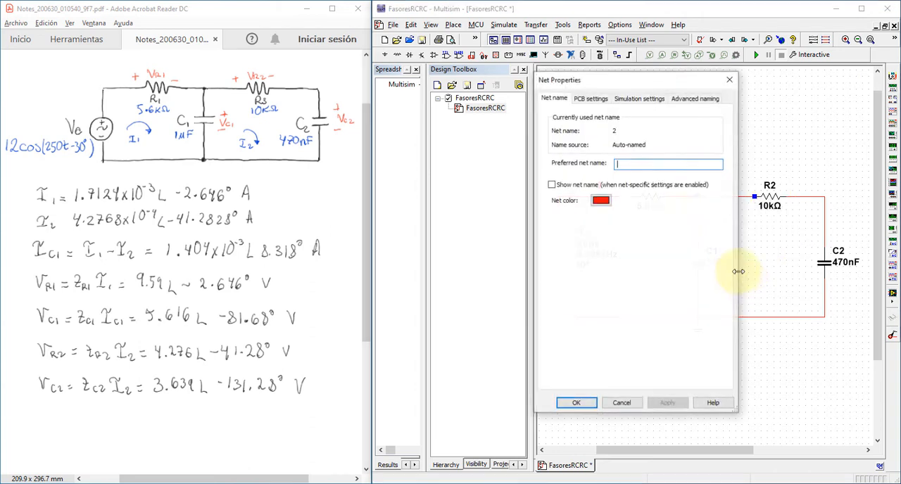
click(572, 185)
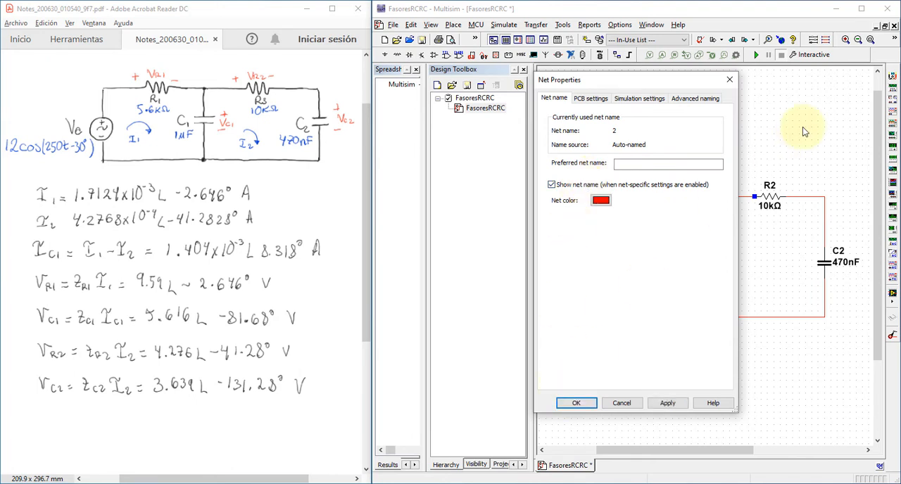
click(576, 404)
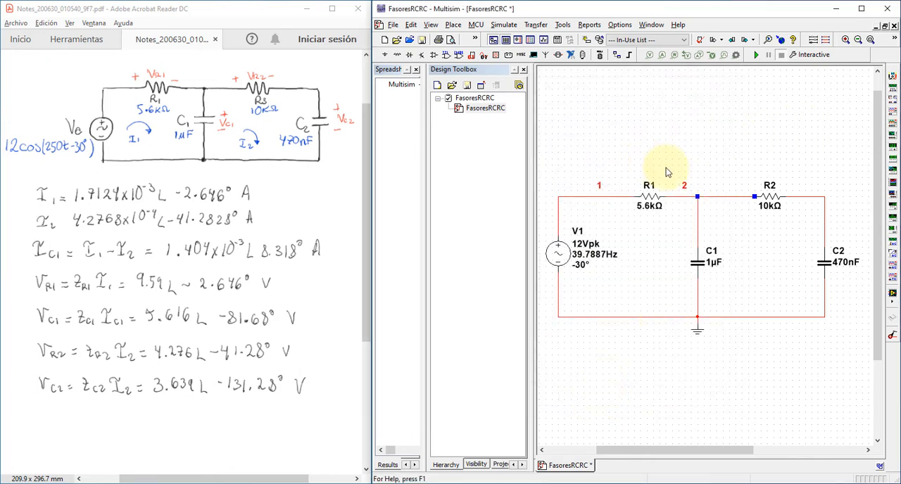
- Show the net name on the wire between R2 and C2
right_click(826, 209)
click(816, 346)
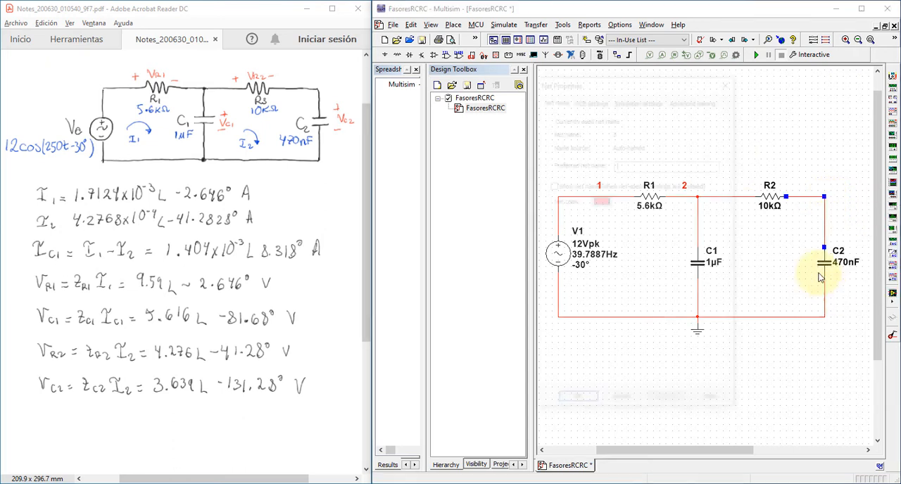
click(566, 186)
click(575, 403)
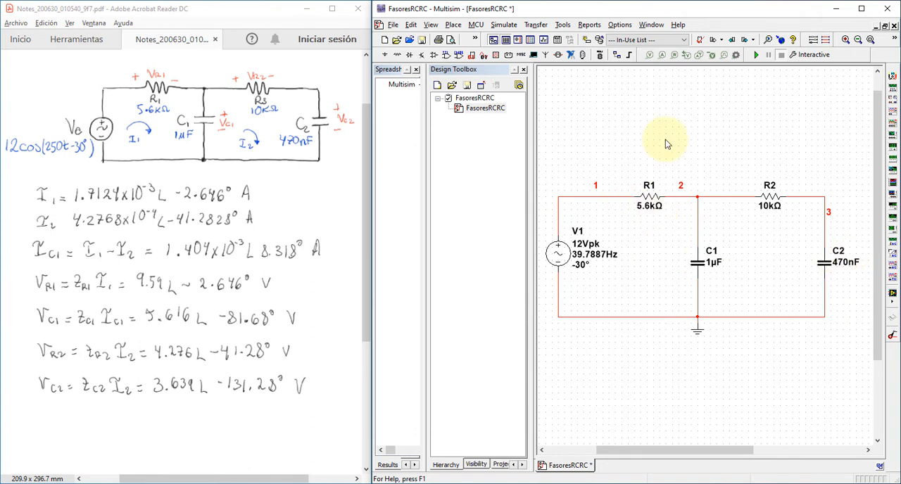
- Switch resistor R1 to component-specific visibility settings and show its symbol pin names
click(654, 199)
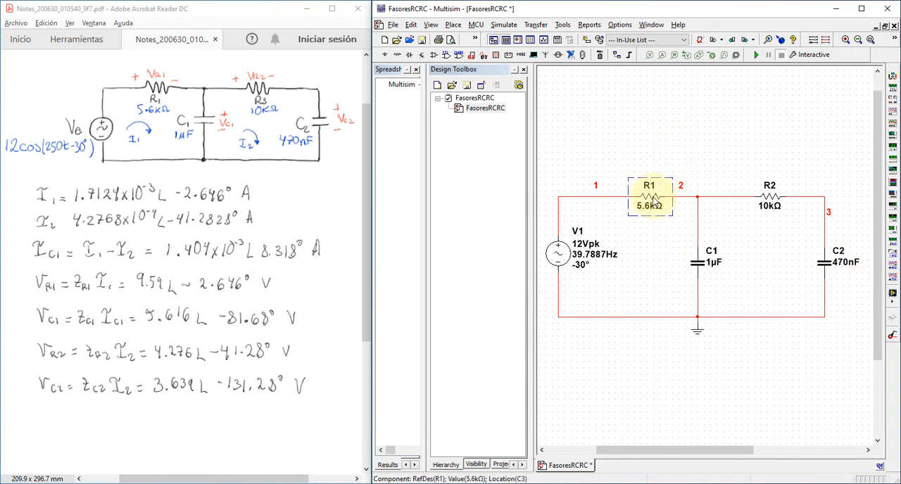
right_click(654, 202)
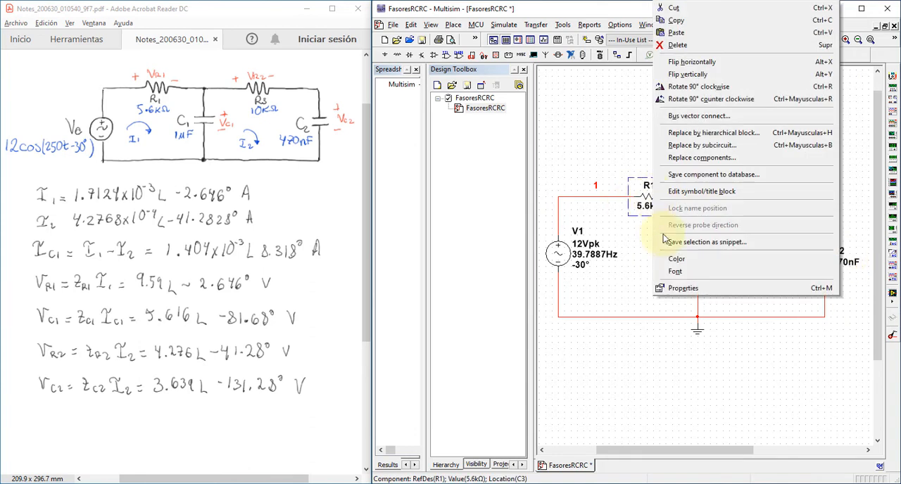
click(679, 293)
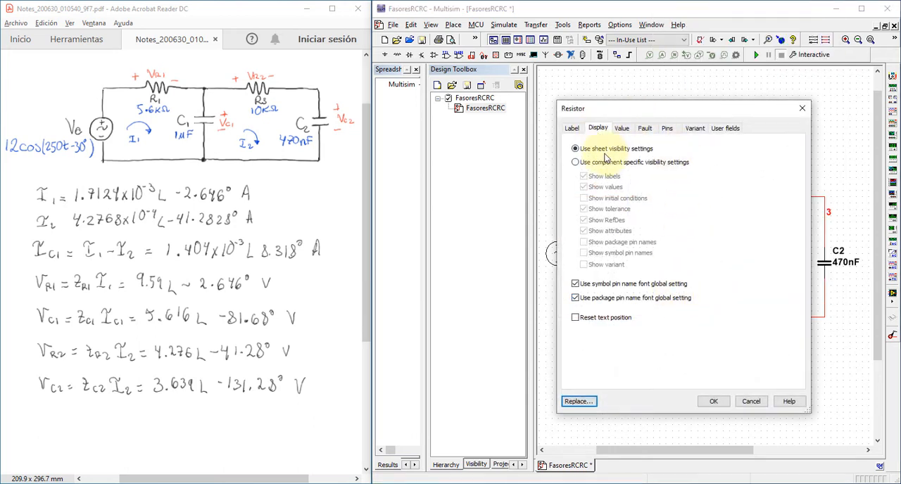
click(575, 163)
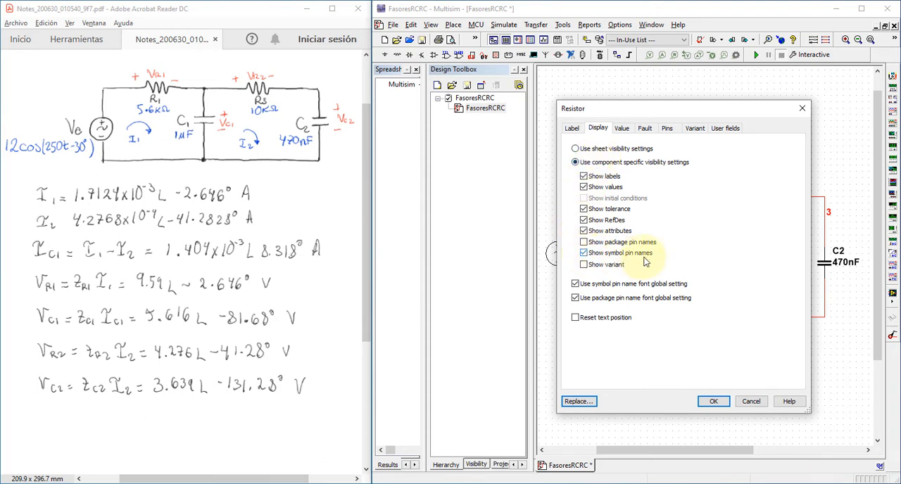
click(714, 402)
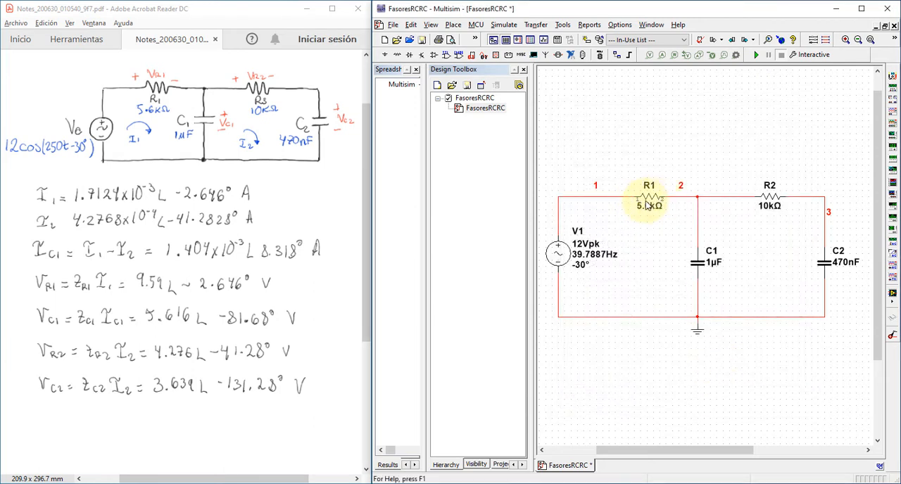
- Switch capacitor C1 to component-specific visibility settings and show its symbol pin names
right_click(696, 267)
click(721, 287)
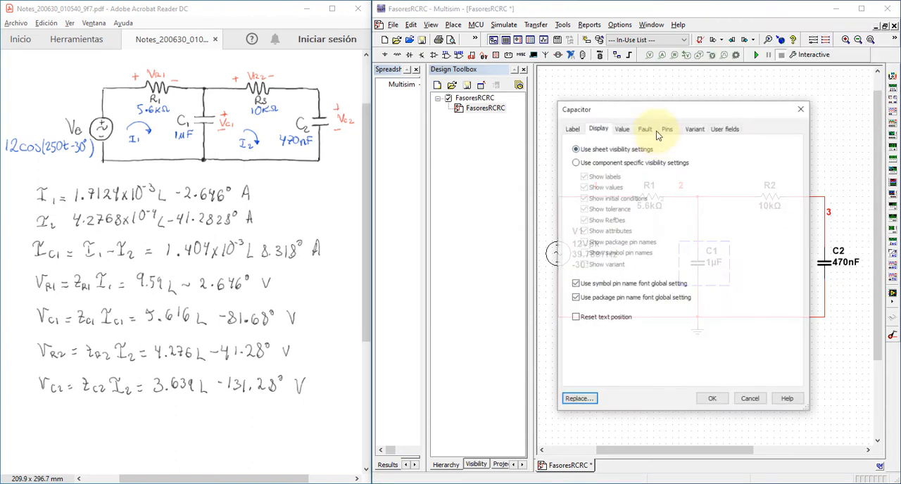
click(576, 162)
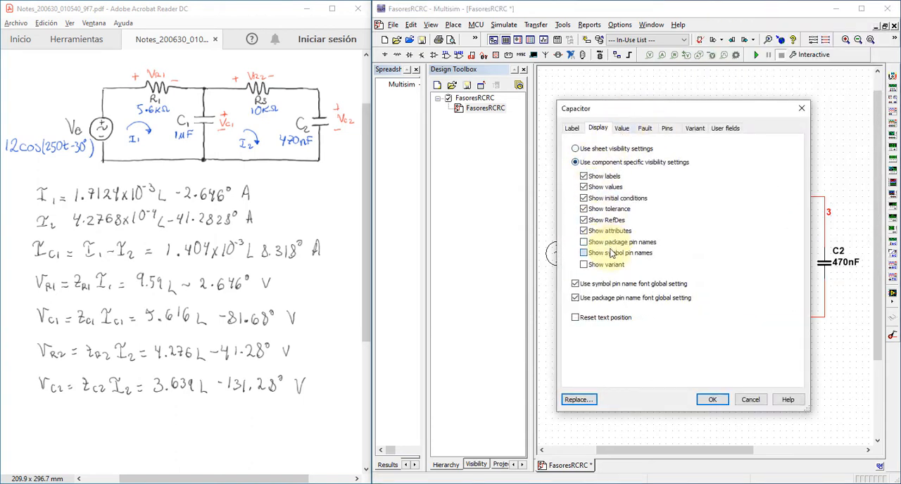
click(712, 399)
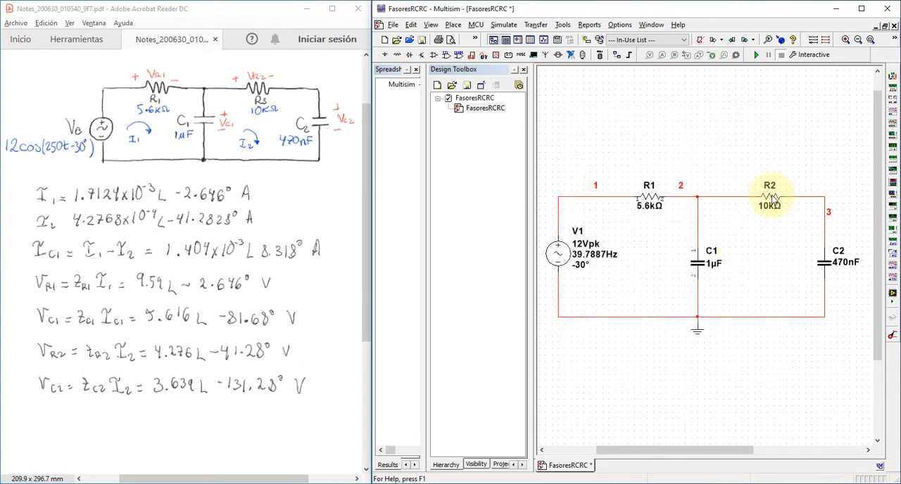
- Switch resistor R2 to component-specific visibility settings and show its symbol pin names
right_click(771, 201)
click(795, 287)
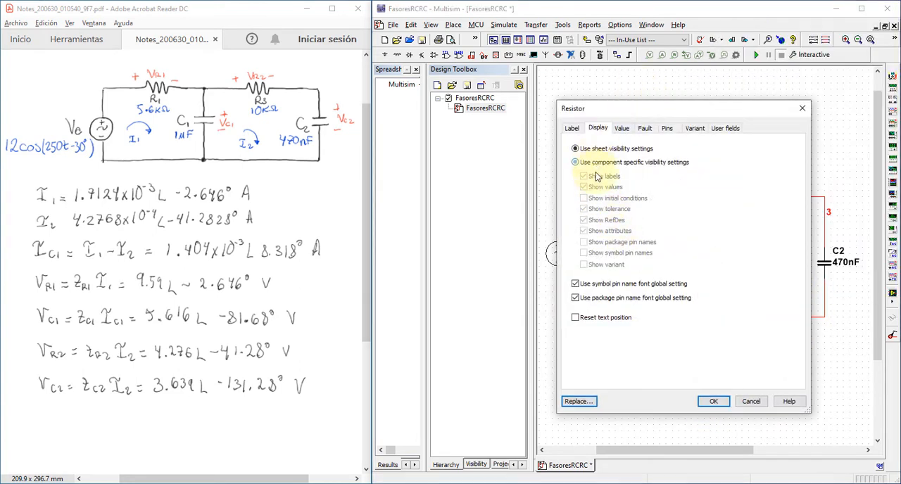
click(595, 163)
click(713, 400)
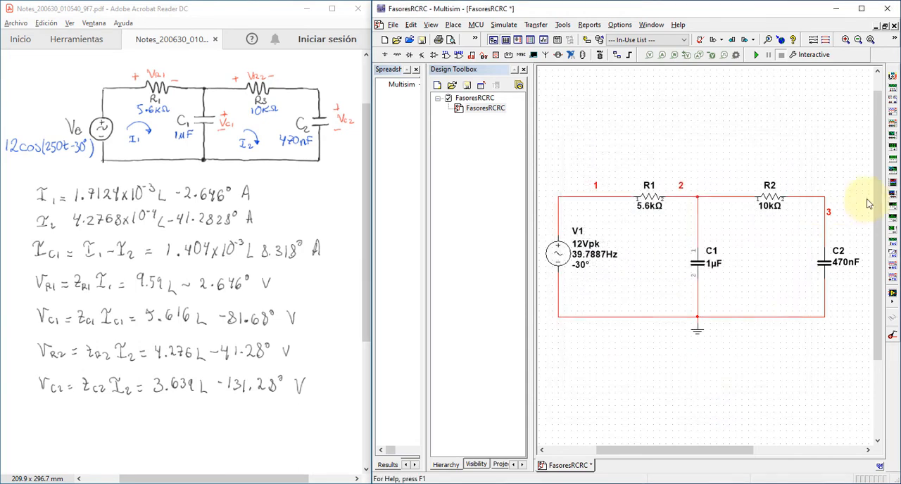
- Switch capacitor C2 to component-specific visibility settings and show its symbol pin names
click(816, 274)
right_click(816, 277)
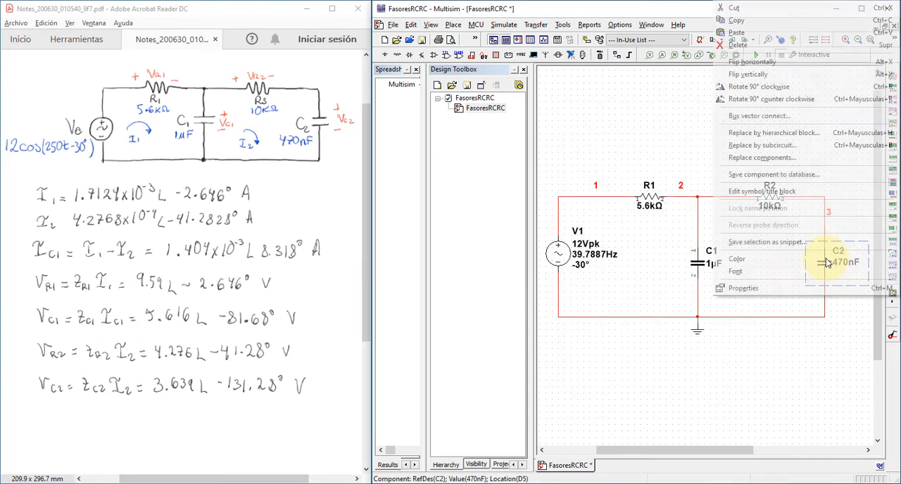
click(815, 289)
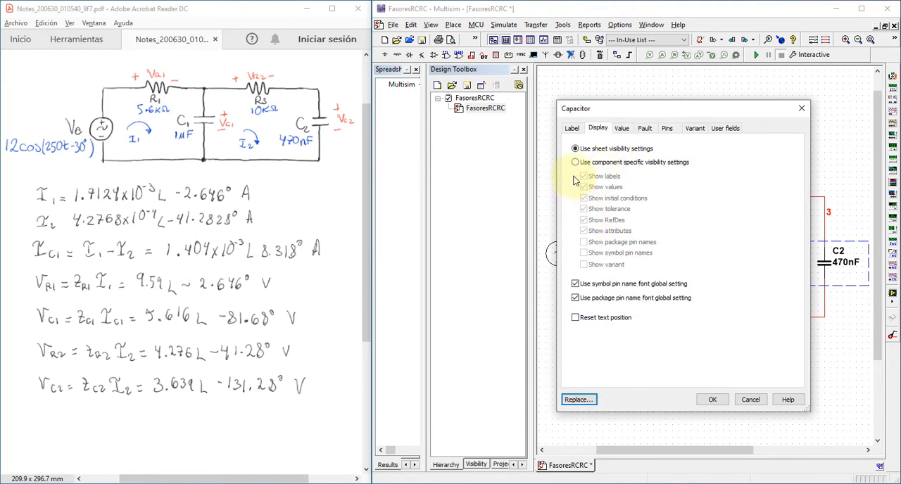
click(577, 163)
click(624, 253)
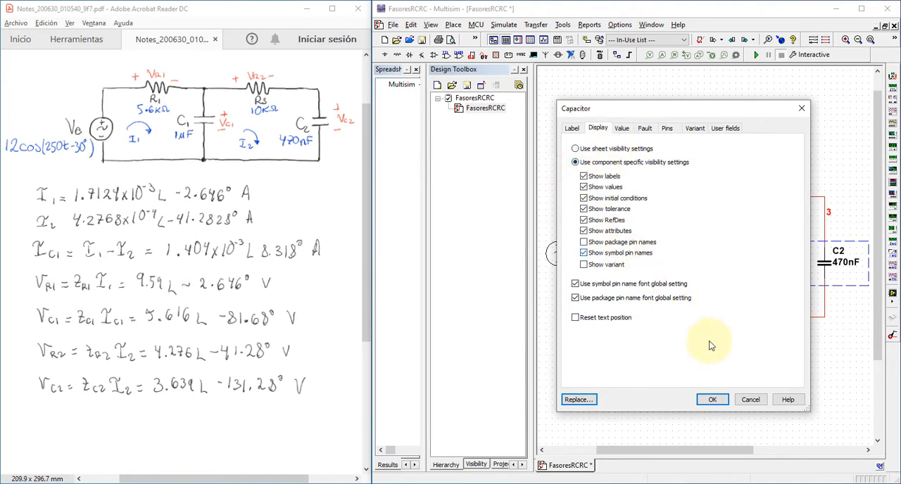
click(712, 399)
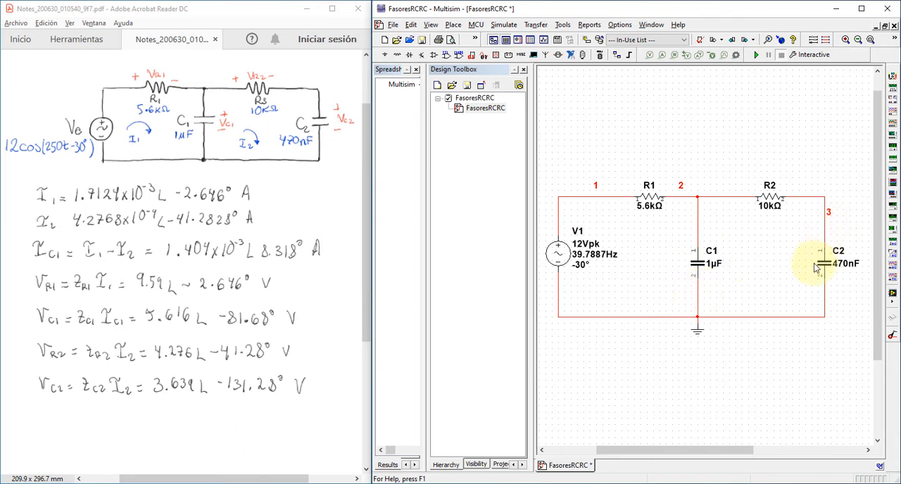
click(700, 262)
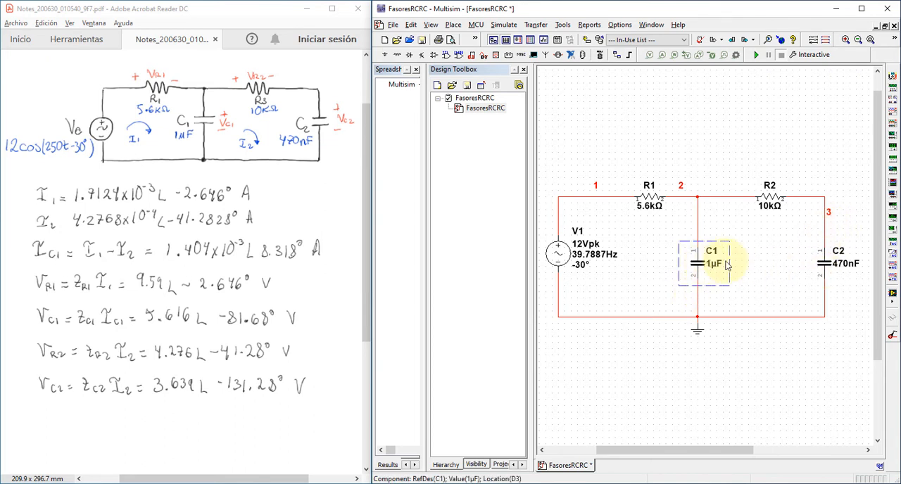
click(747, 236)
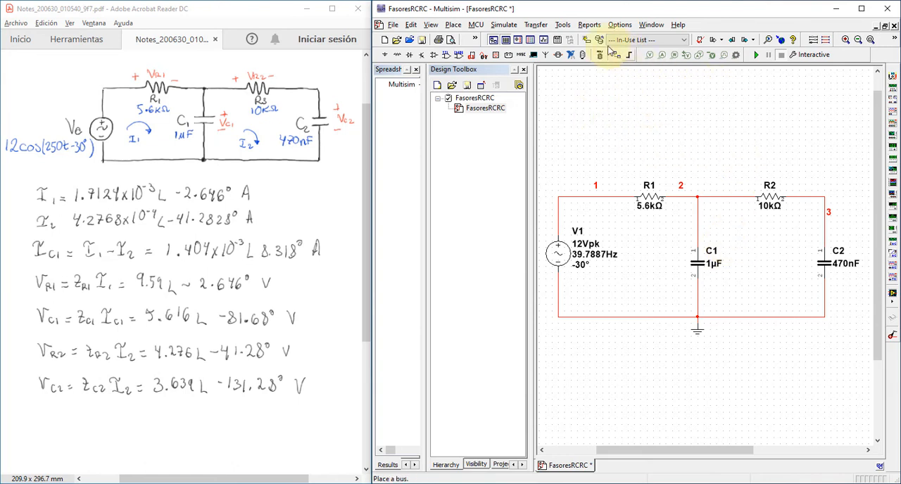
- Set up a Single Frequency AC analysis with the frequency auto-detected as 39.7887 Hz and the complex number format set to Magnitude/Phase
click(504, 25)
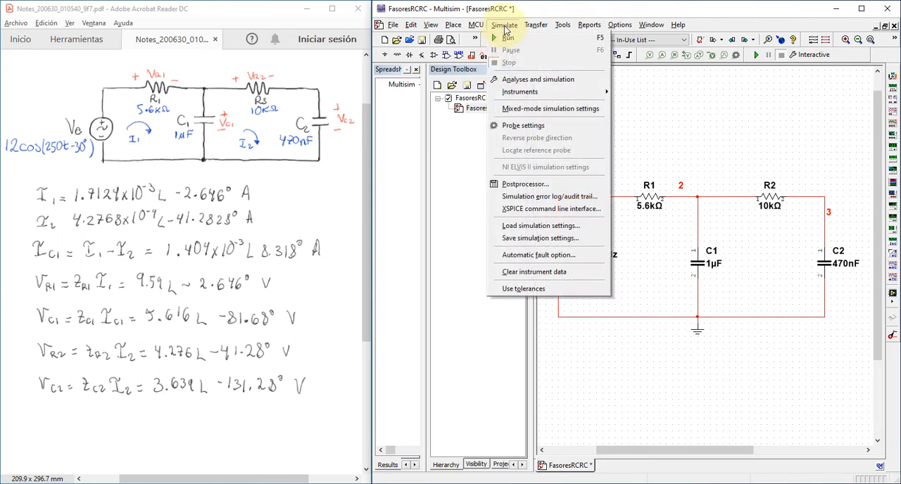
click(548, 82)
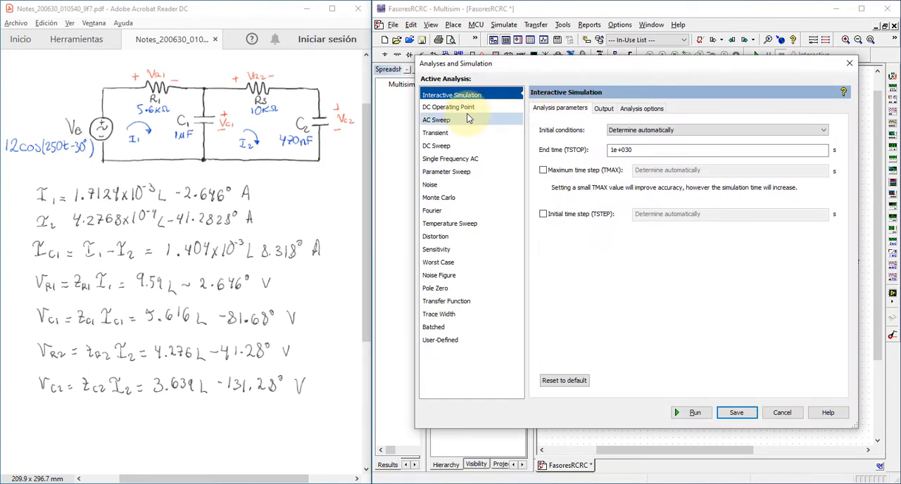
click(475, 161)
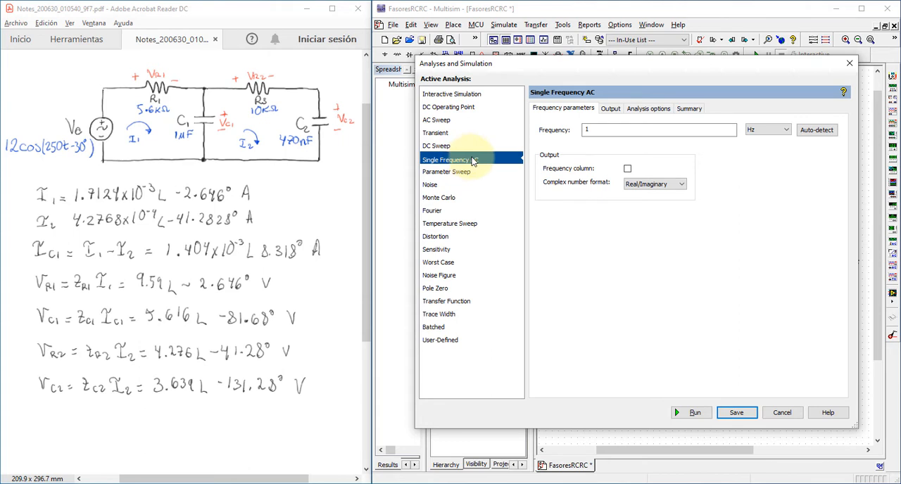
click(660, 131)
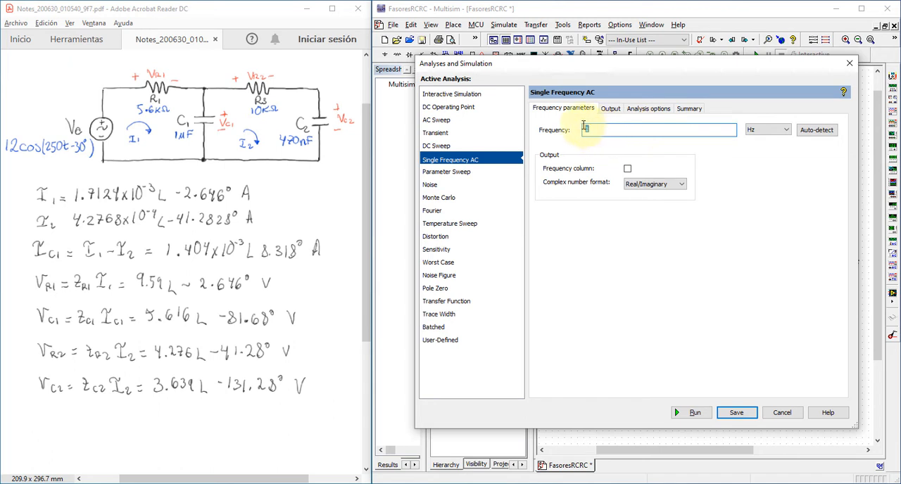
click(809, 133)
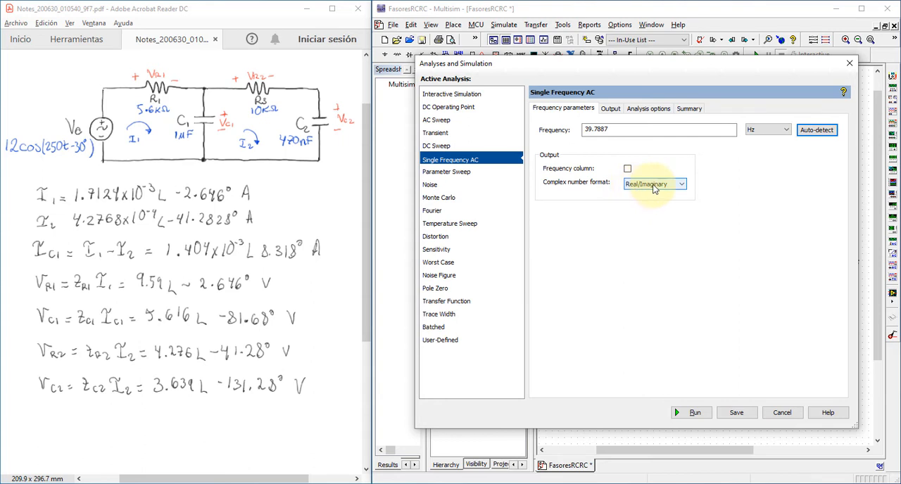
click(627, 185)
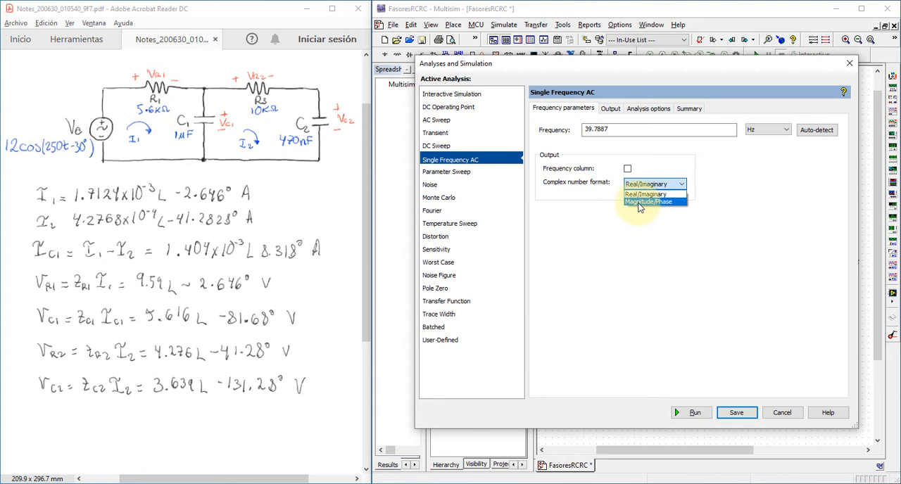
click(639, 203)
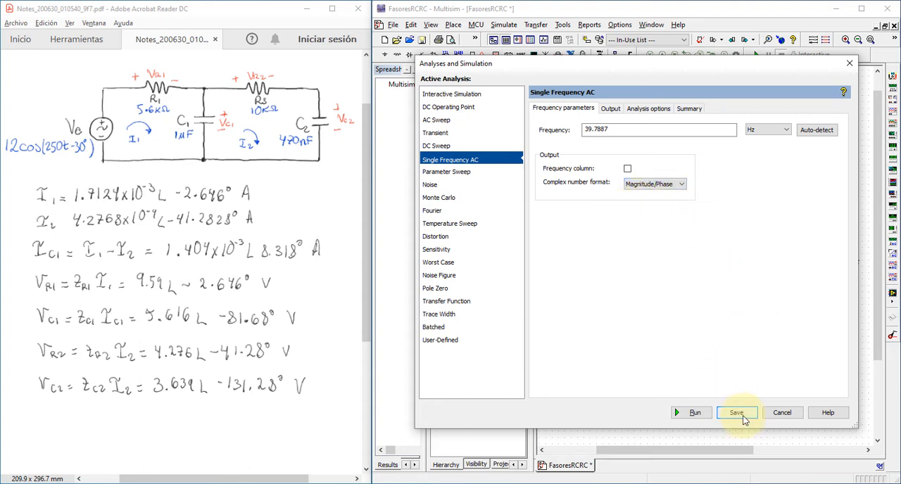
- Add the currents I(C1), I(R1) and I(C2) to the output variables selected for the analysis
click(609, 108)
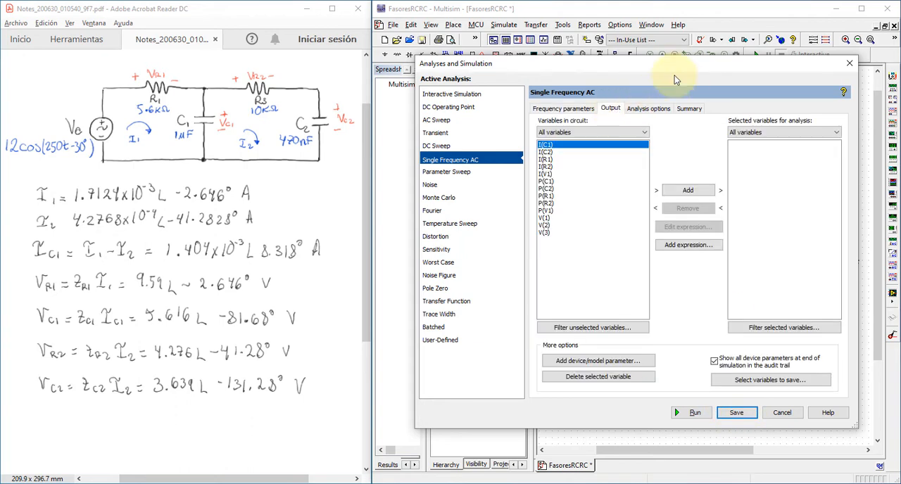
drag(668, 68, 354, 48)
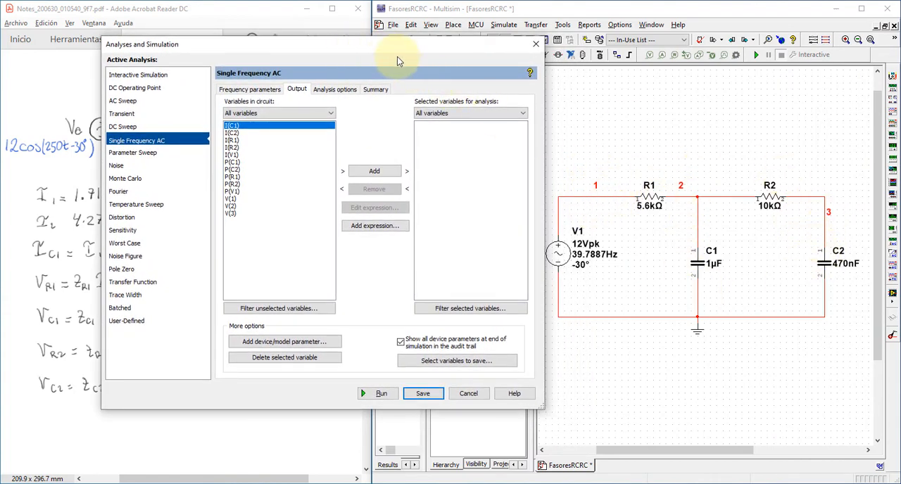
drag(395, 48, 555, 98)
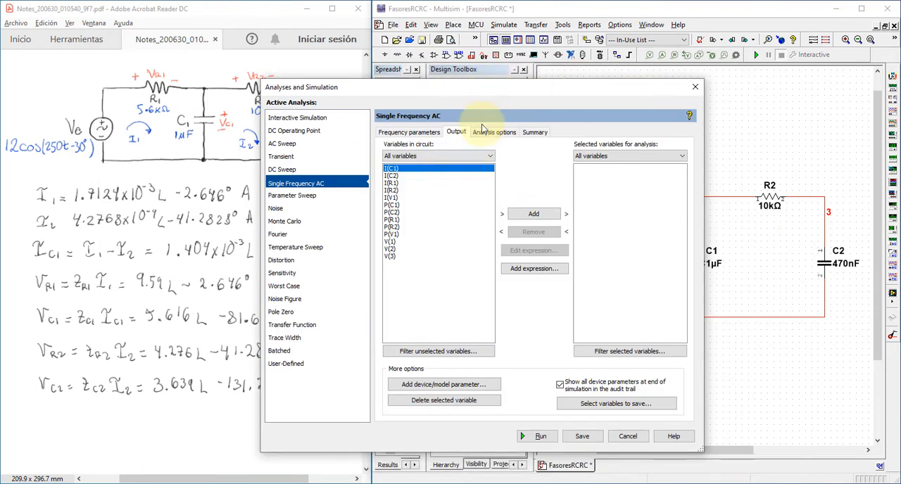
drag(495, 91, 469, 103)
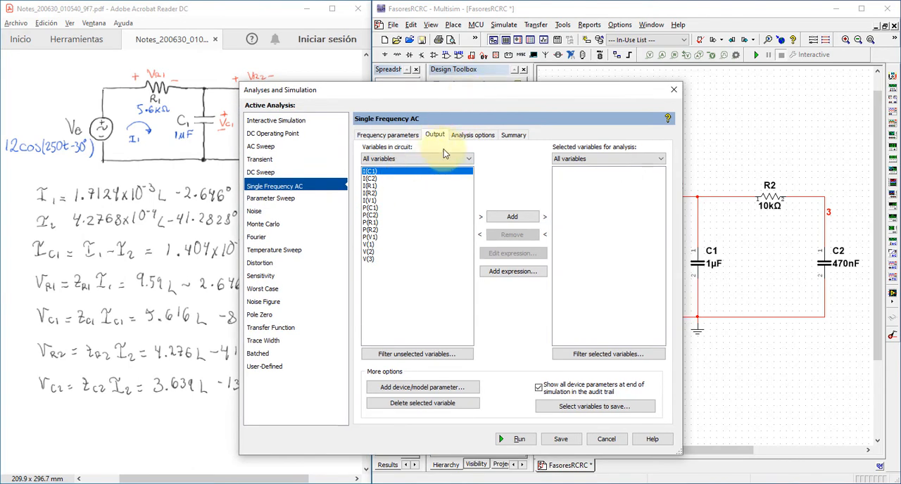
drag(541, 94, 470, 85)
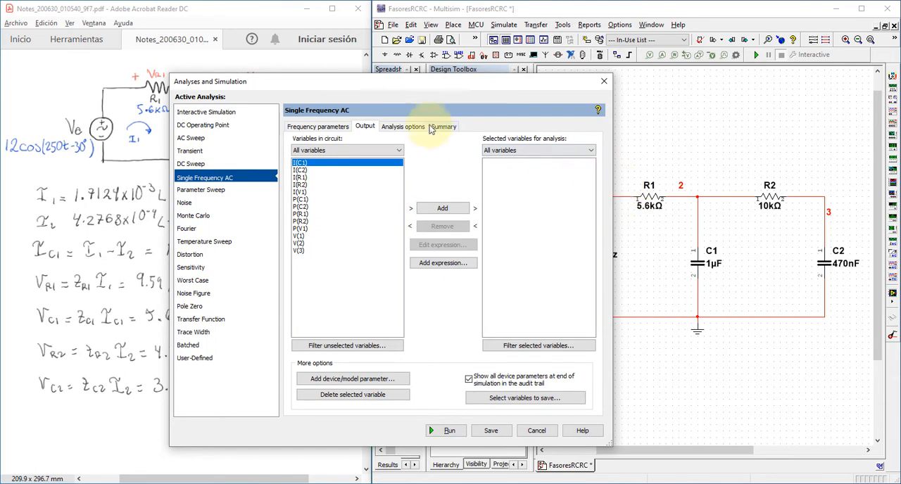
drag(411, 85, 451, 101)
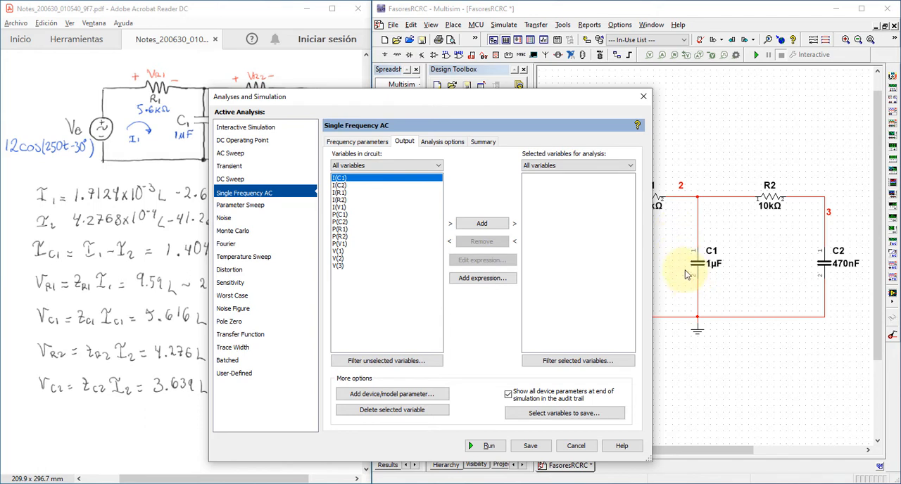
double_click(360, 179)
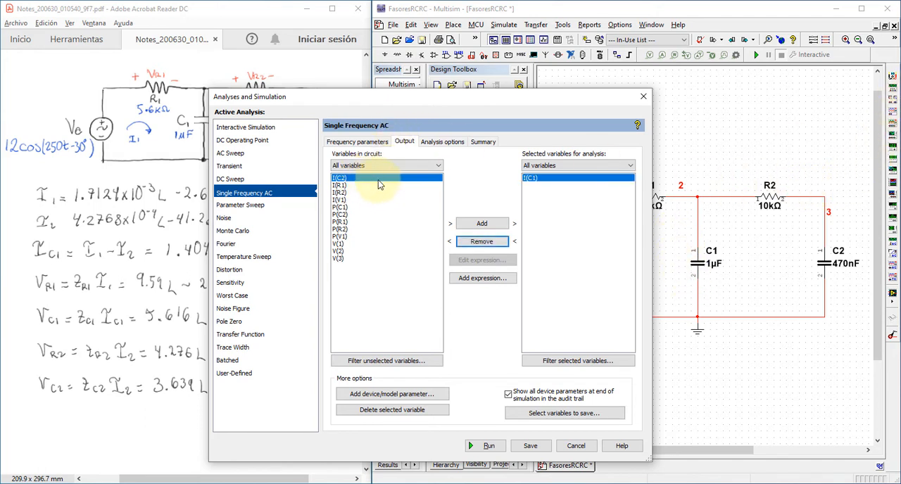
double_click(338, 185)
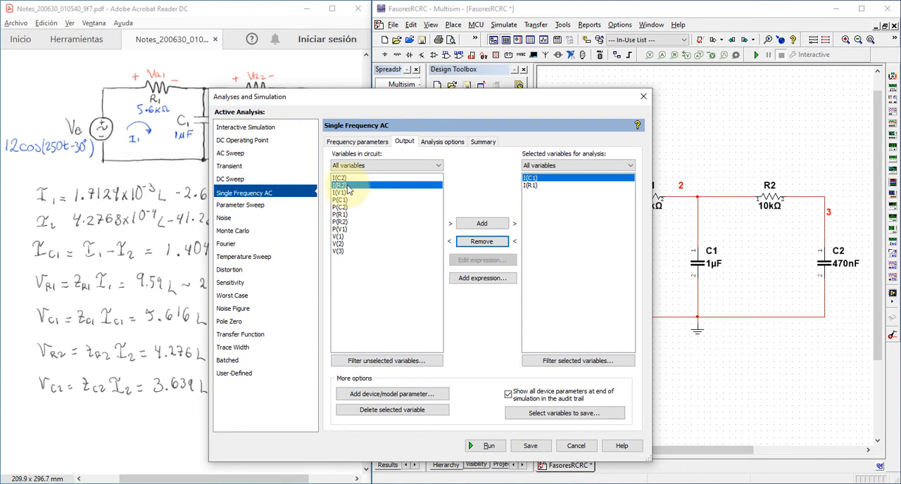
click(346, 179)
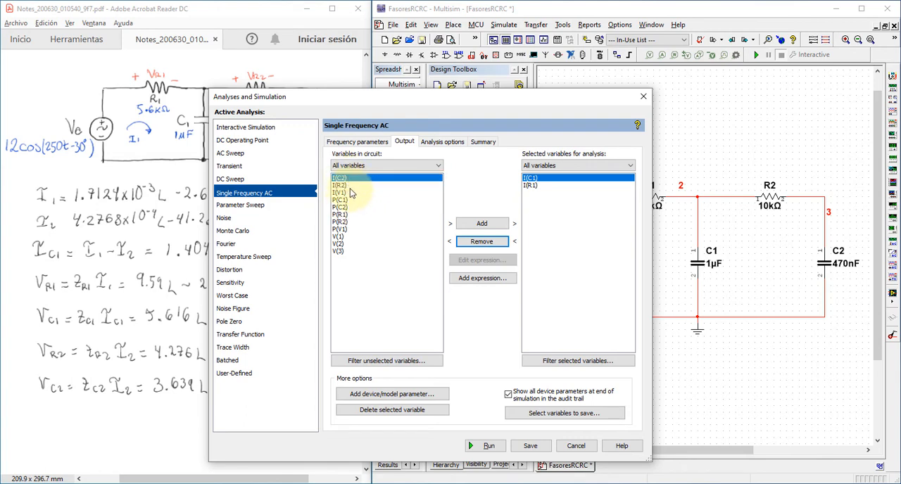
double_click(351, 181)
- Add the node voltages V(2) and V(3) to the output variables selected for the analysis
drag(564, 98, 715, 69)
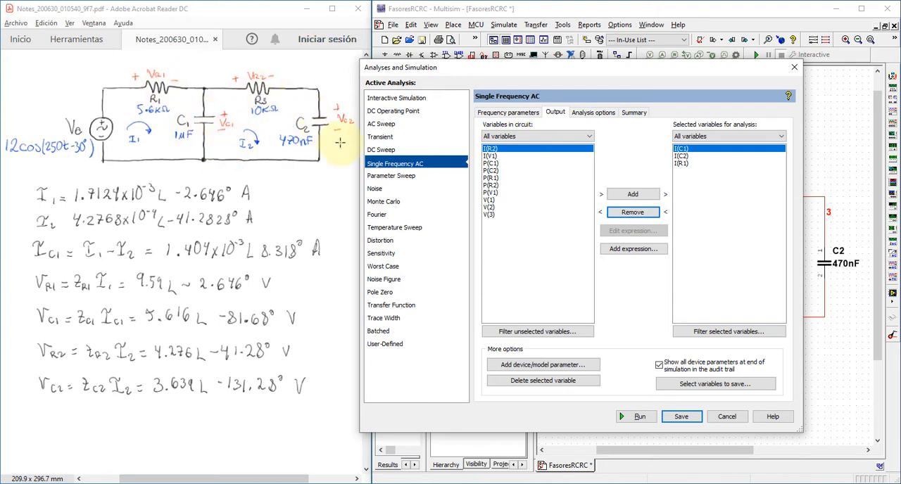
drag(547, 68, 286, 90)
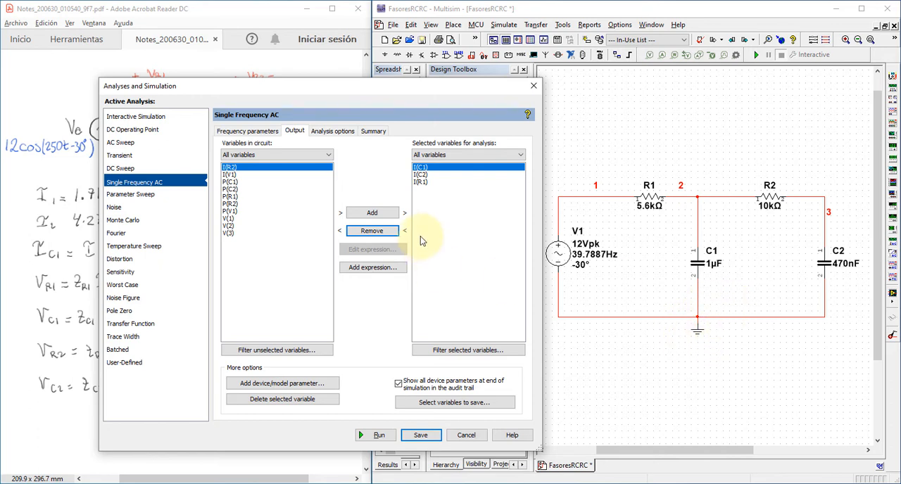
click(226, 226)
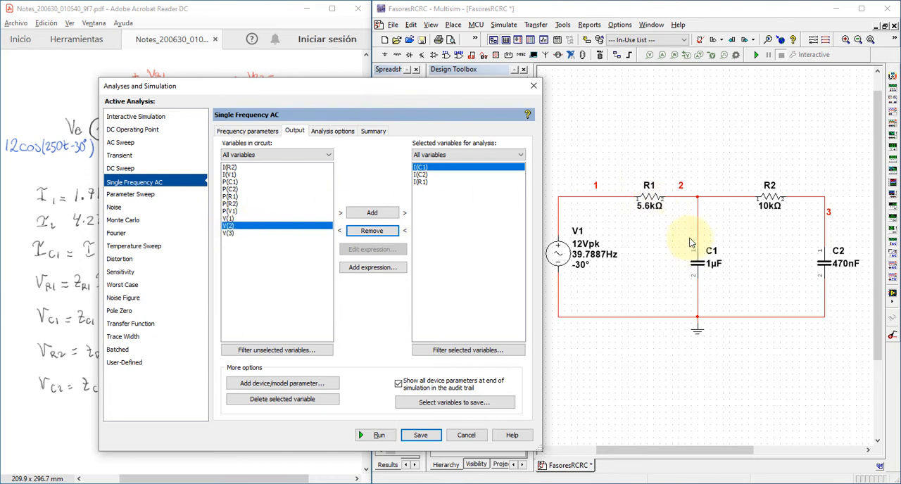
click(372, 212)
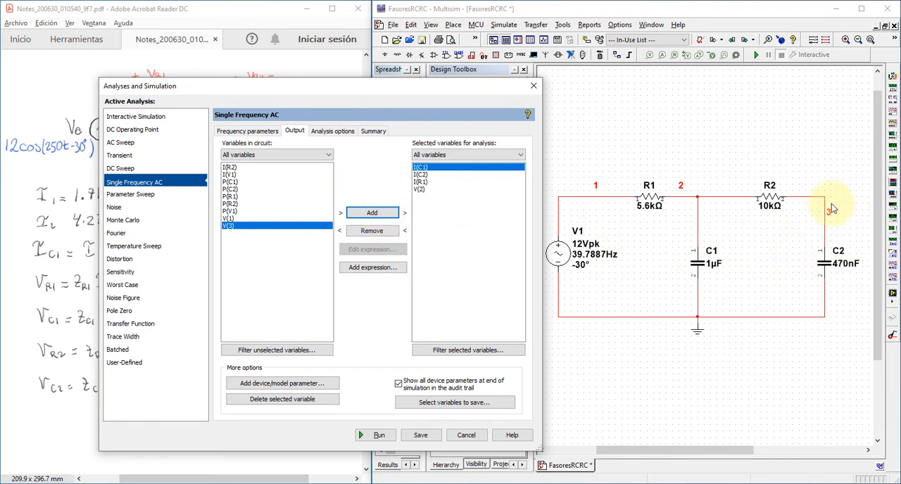
click(376, 217)
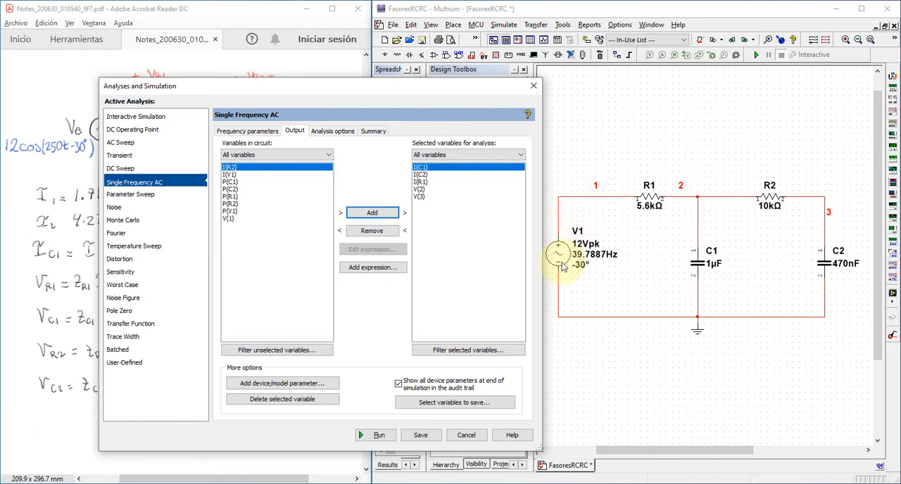
- Add the expression V(1)-V(2), the voltage across R1, to the output variables selected for the analysis
click(266, 219)
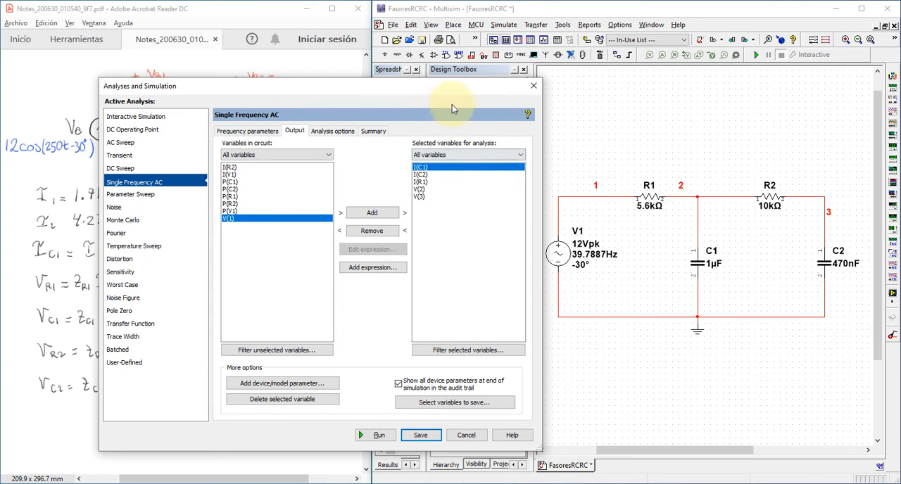
drag(451, 92, 447, 110)
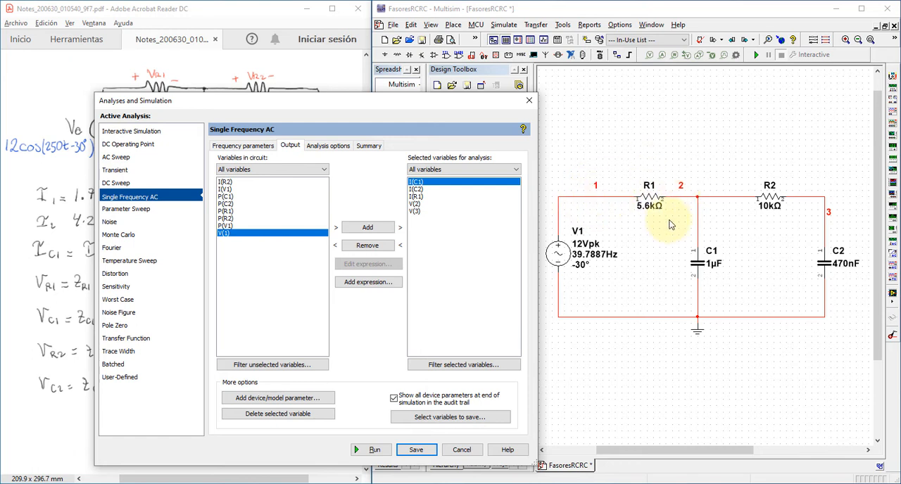
click(389, 283)
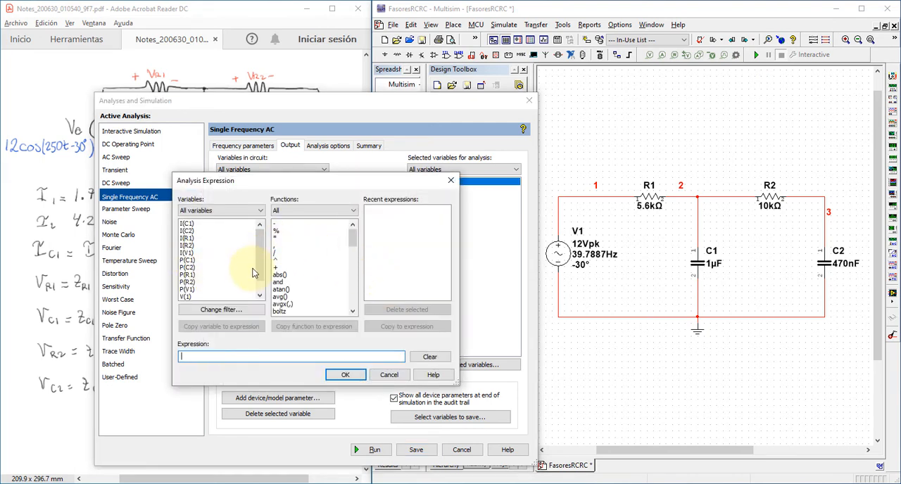
scroll(246, 276, down, 1)
click(186, 282)
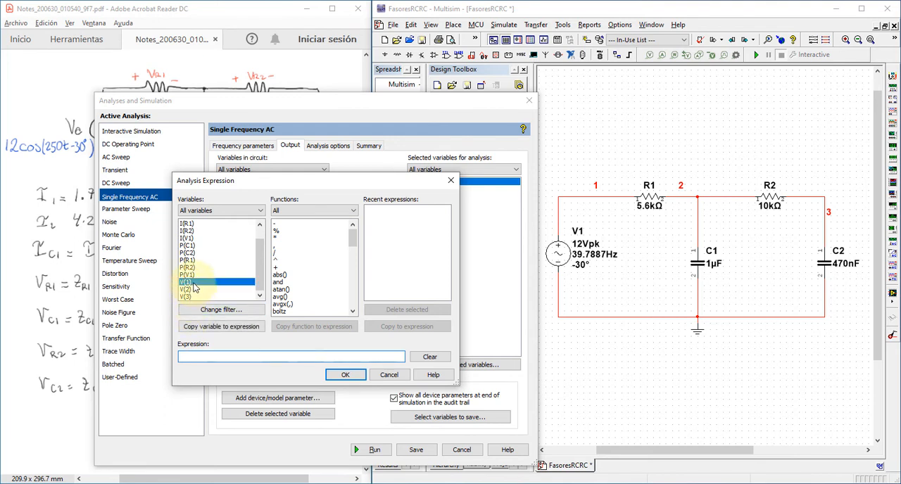
double_click(193, 284)
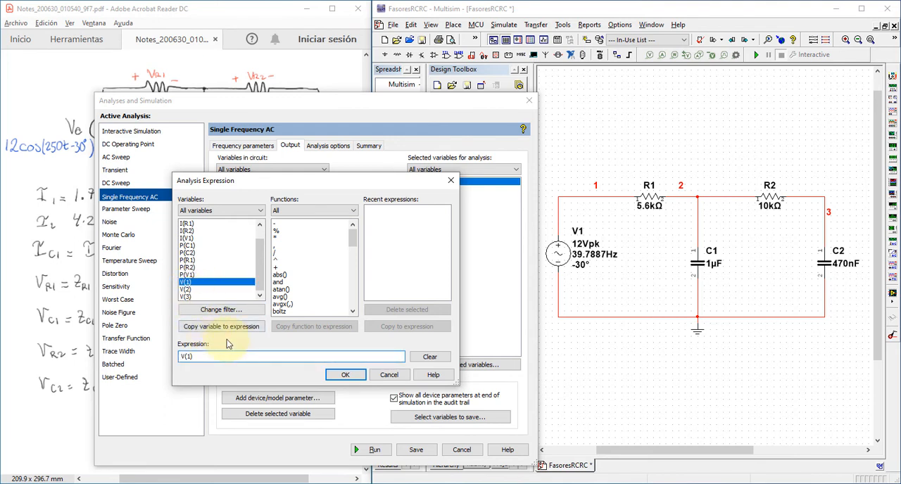
double_click(288, 224)
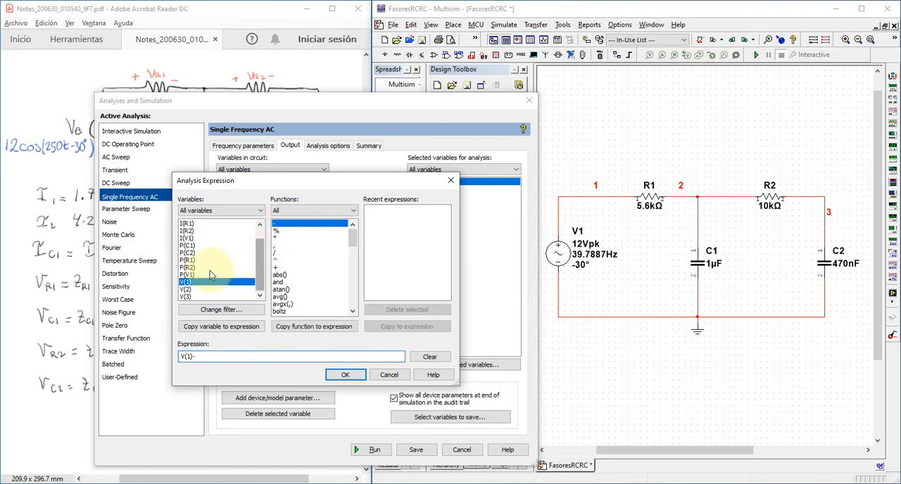
click(196, 290)
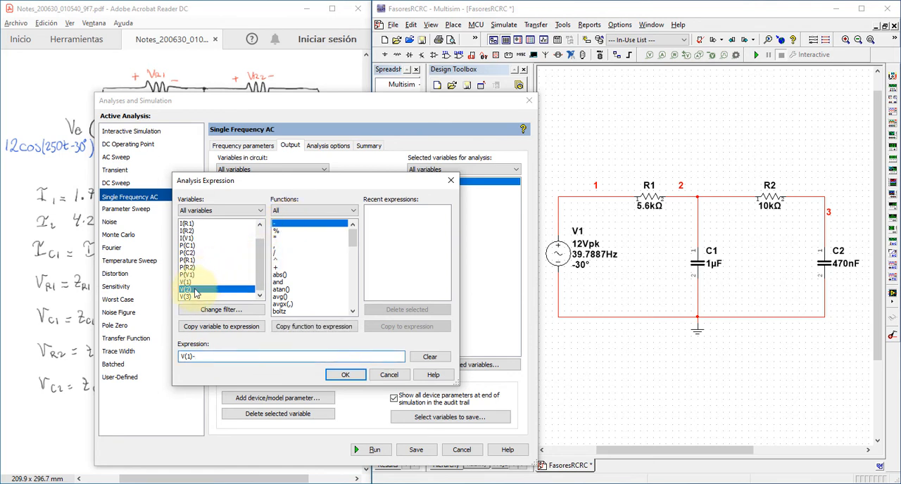
double_click(195, 292)
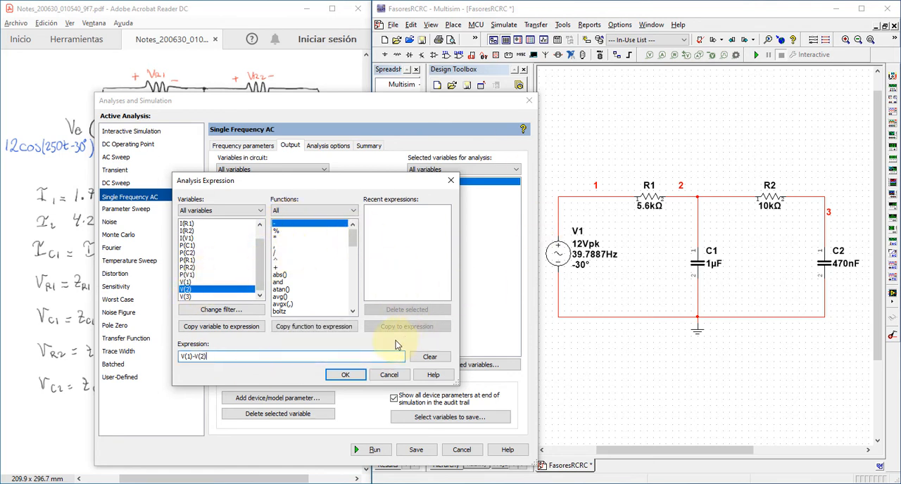
click(345, 374)
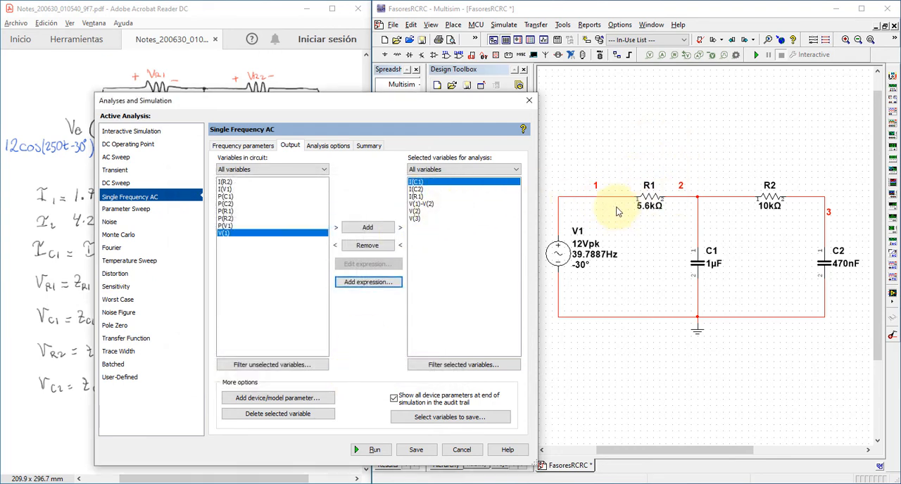
- Add the expression V(2)-V(3), the voltage across R2, to the selected output variables
click(431, 263)
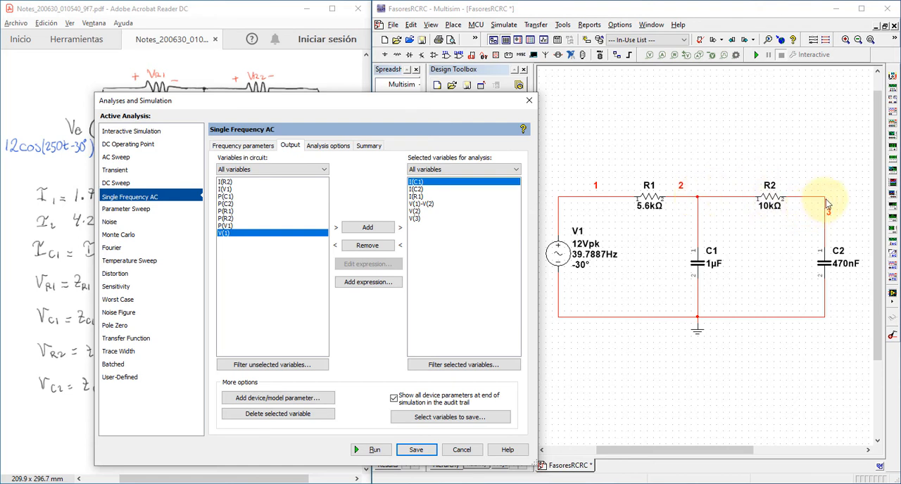
click(367, 283)
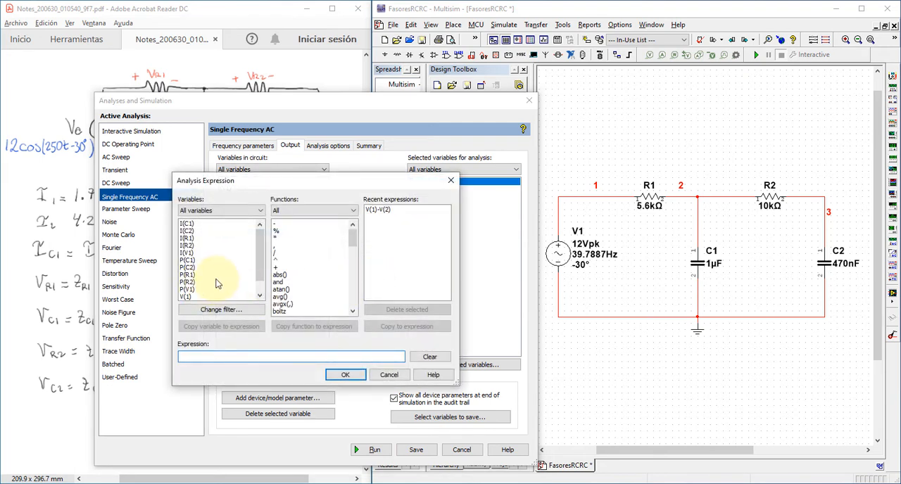
scroll(215, 281, down, 2)
double_click(185, 289)
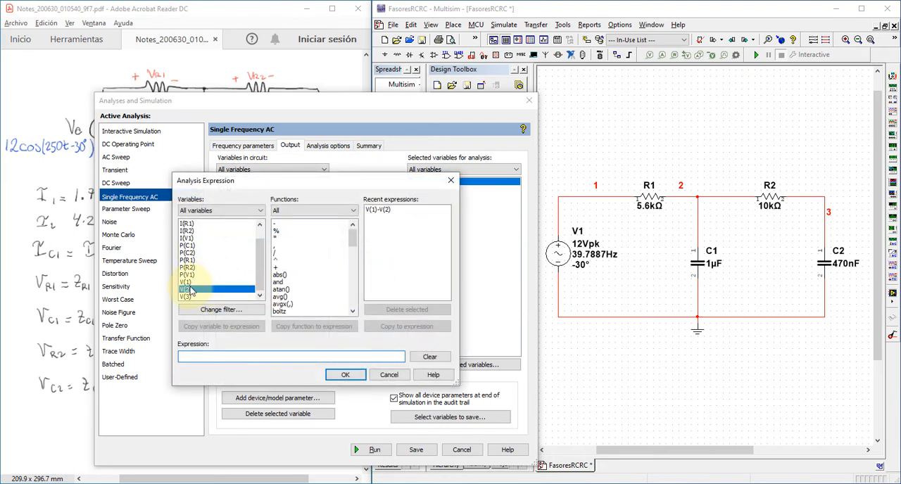
double_click(277, 224)
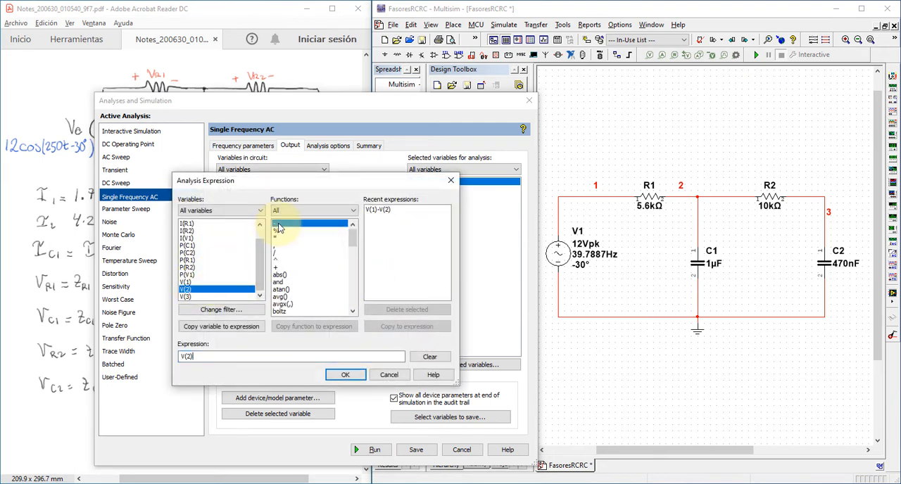
click(187, 297)
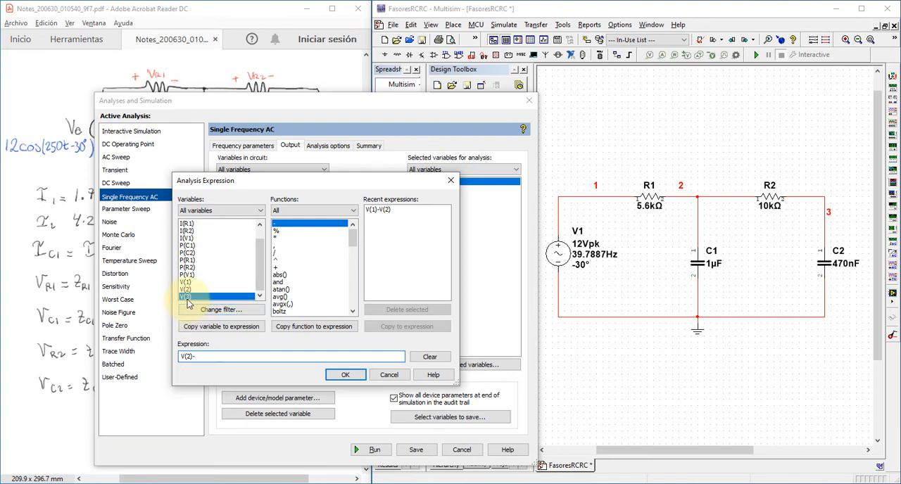
click(345, 374)
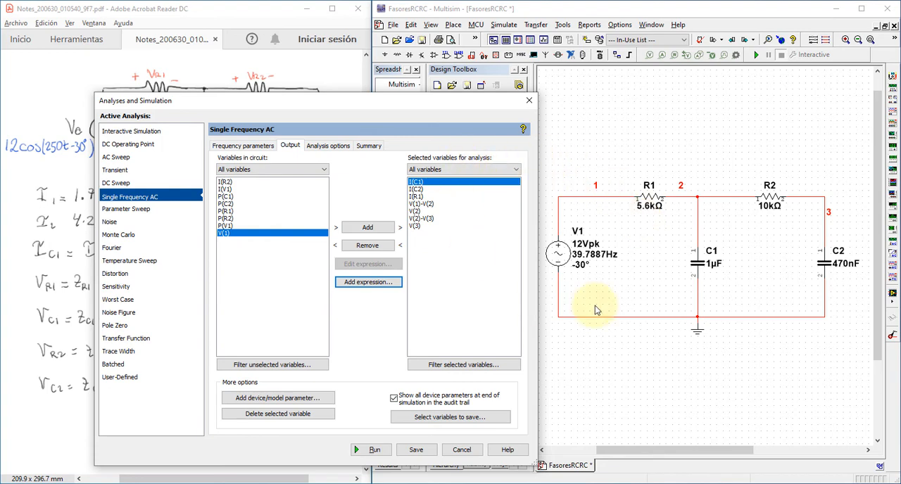
- Run the Single Frequency AC analysis and place the results window clear of the handwritten calculations
drag(445, 107, 638, 41)
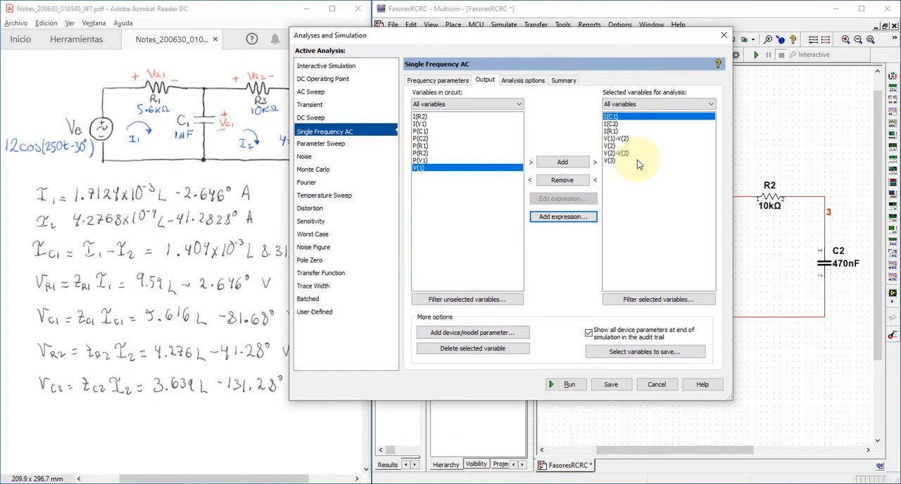
click(572, 385)
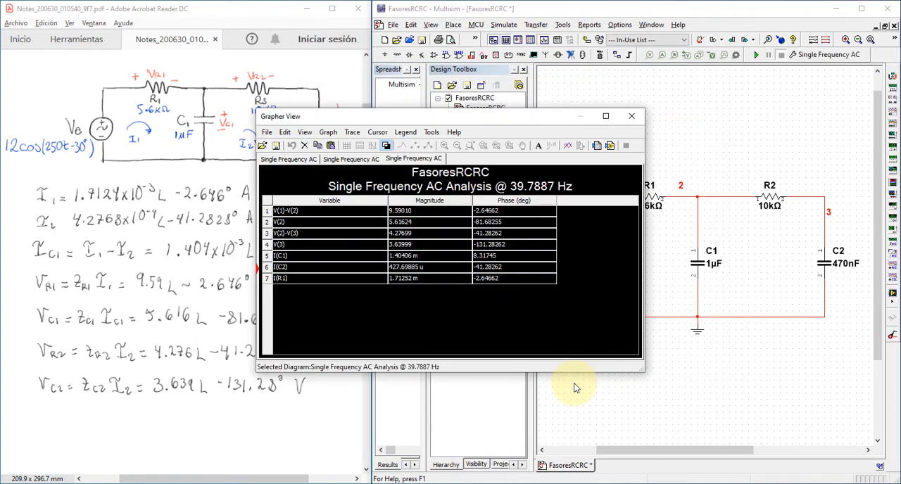
drag(416, 119, 536, 114)
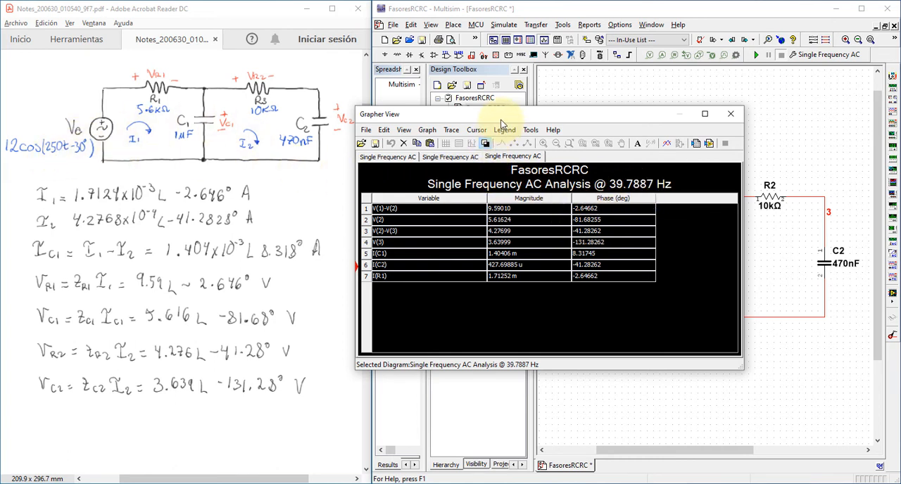
- Compare the magnitude and phase of each simulated voltage and current with the handwritten phasor results and the circuit's nodes
drag(501, 120, 335, 209)
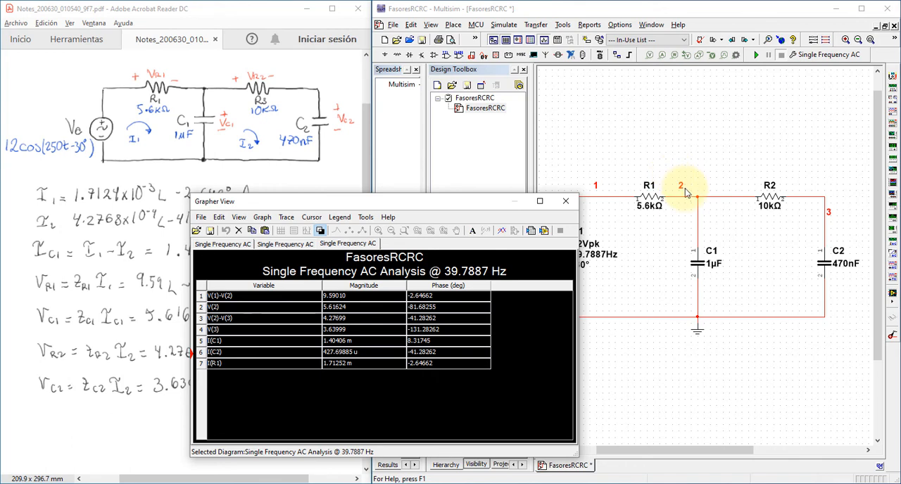
drag(490, 207, 648, 133)
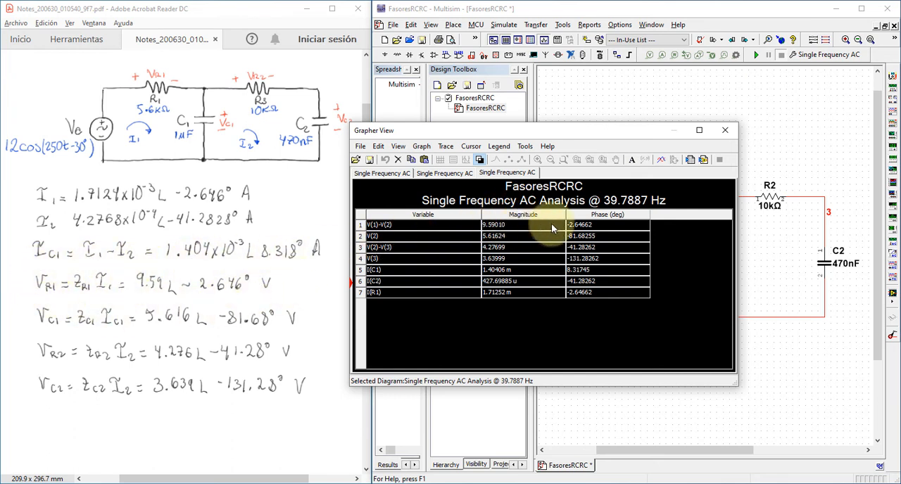
drag(565, 136, 526, 173)
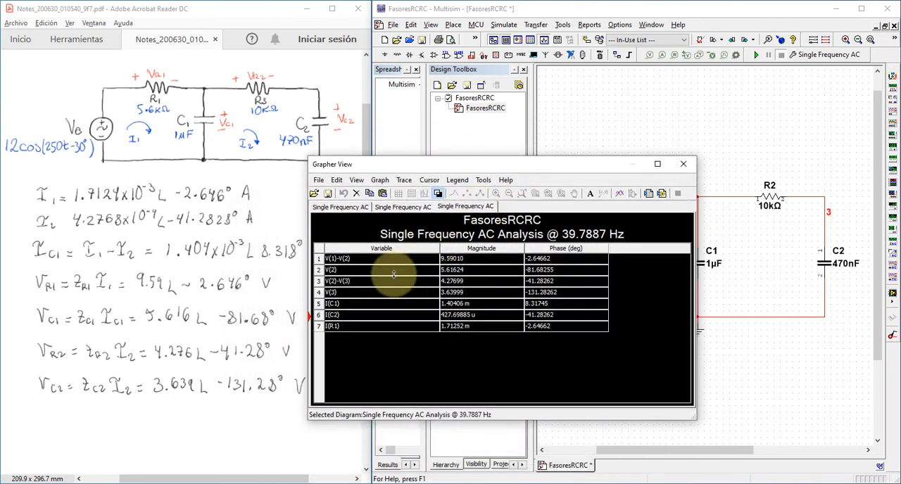
click(392, 271)
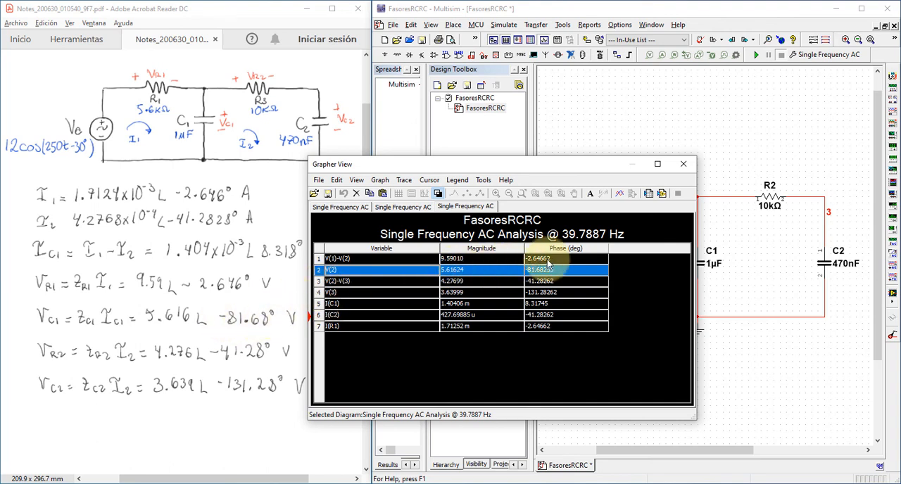
mouse_move(541, 173)
mouse_down()
mouse_move(502, 184)
mouse_move(541, 168)
mouse_up()
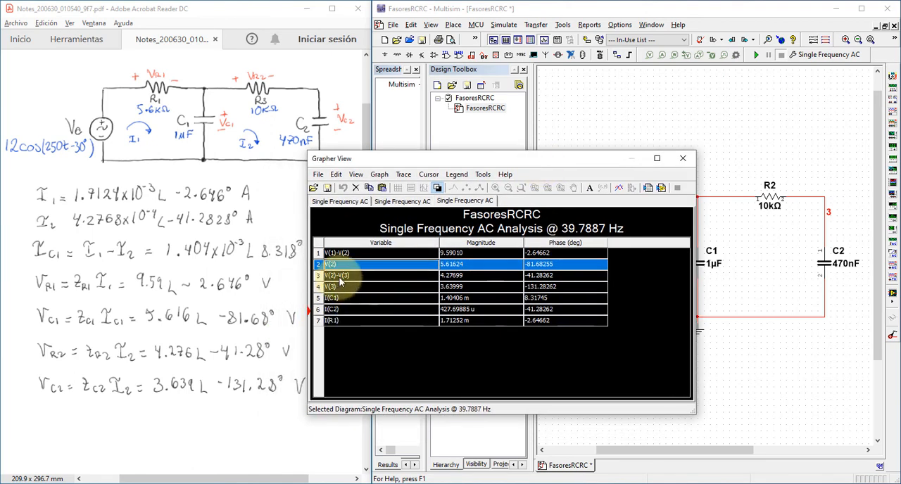
click(340, 280)
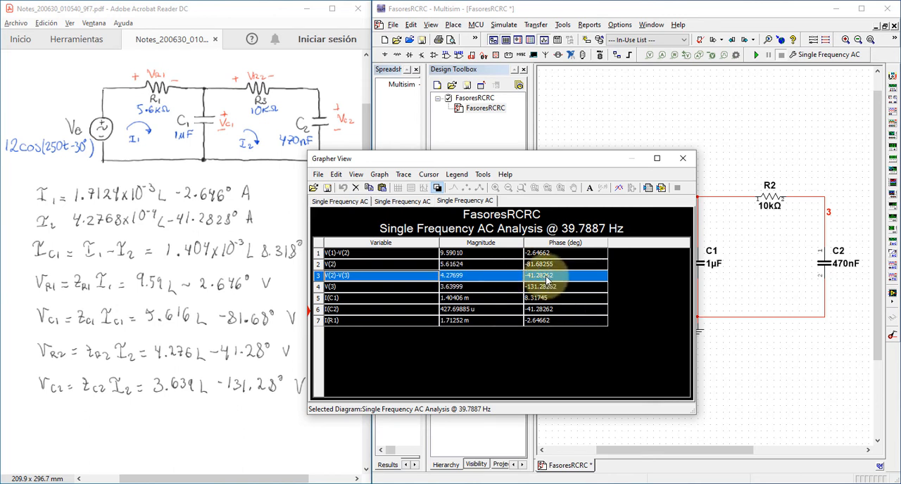
click(417, 285)
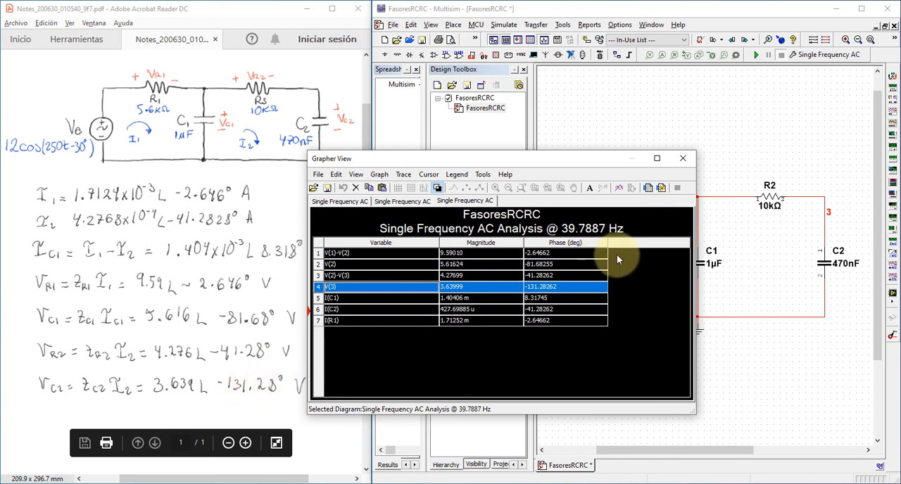
click(444, 301)
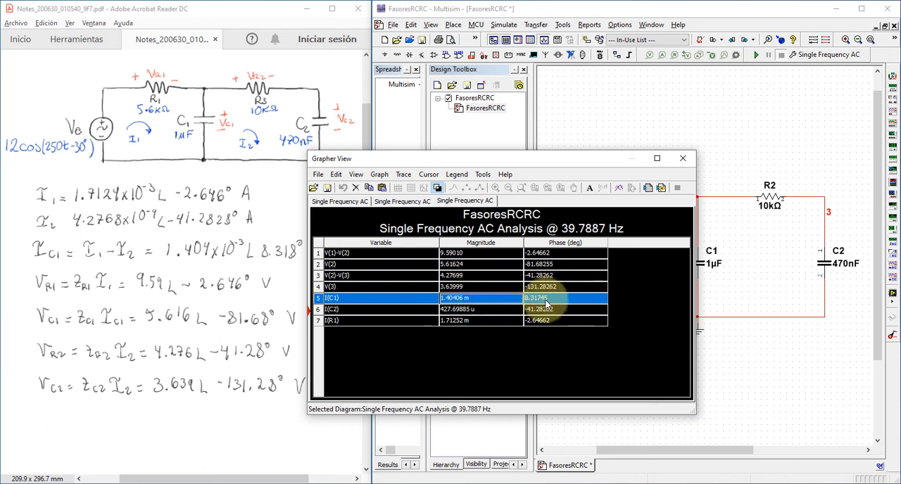
click(467, 311)
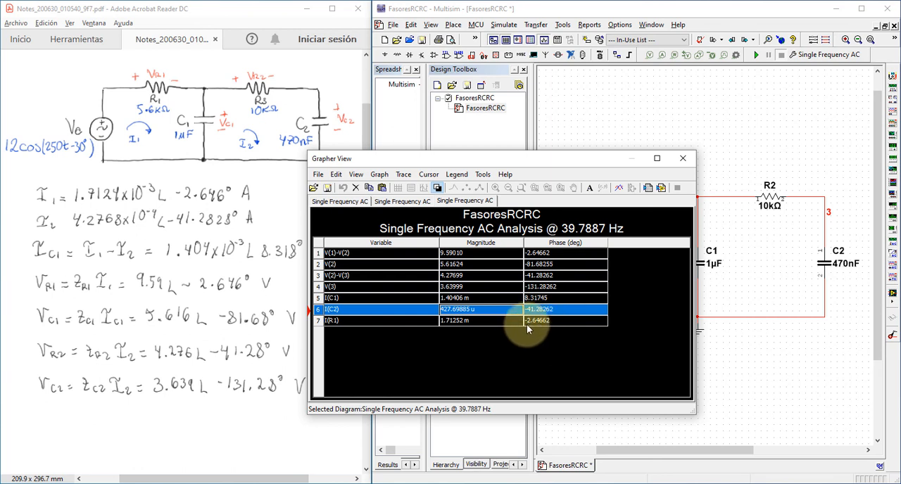
drag(450, 162, 469, 164)
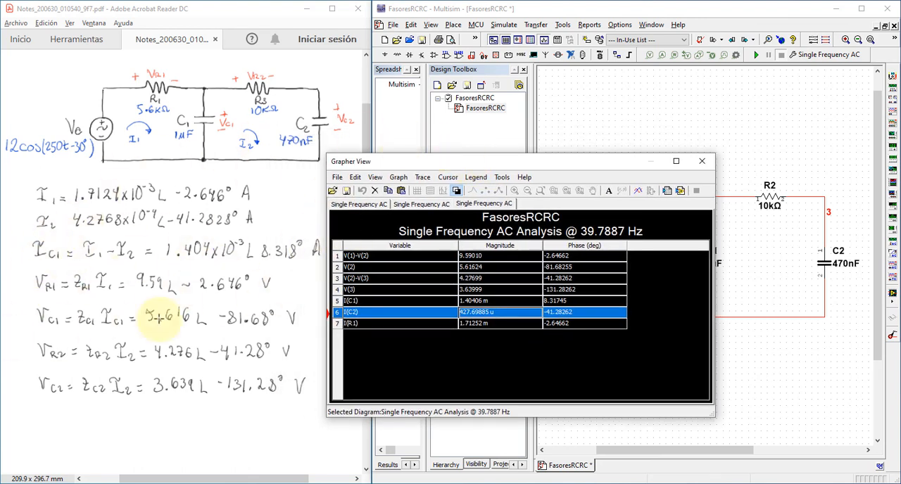
drag(498, 170, 557, 138)
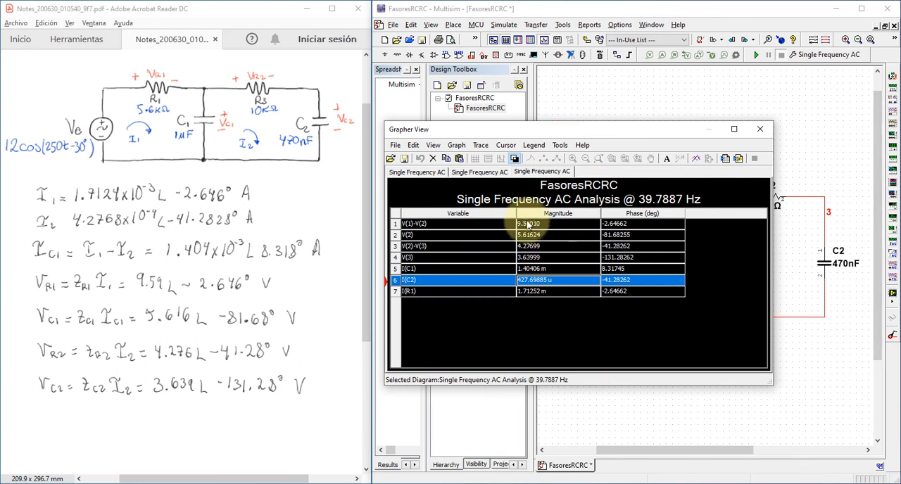